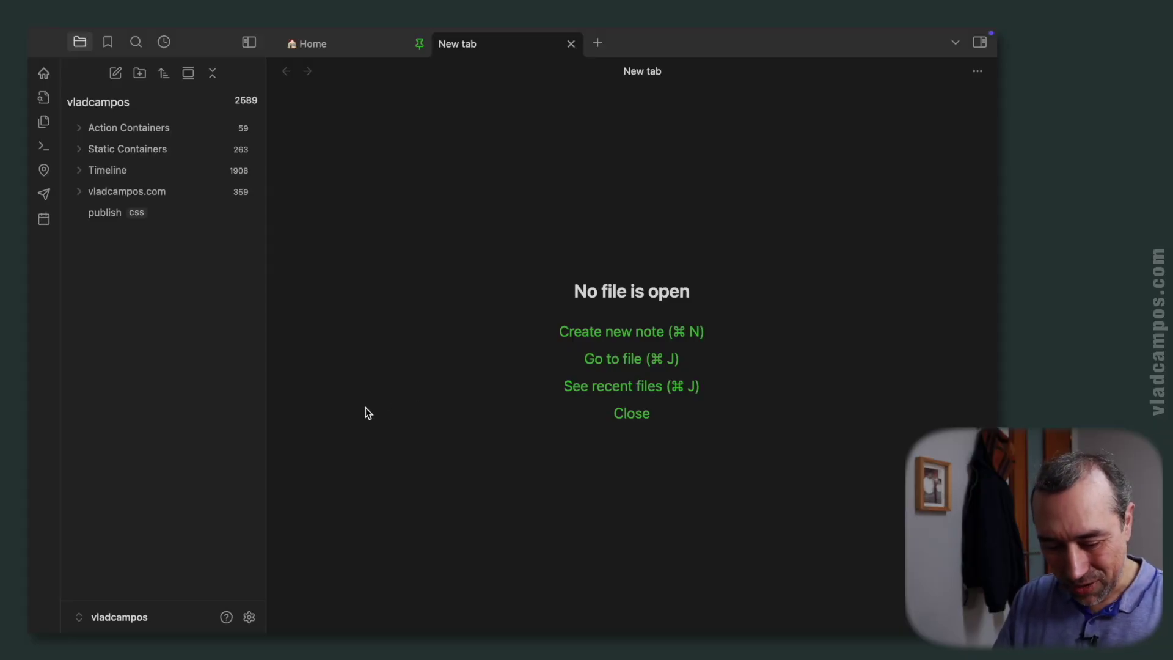
# Switch on the Web viewer toggle in the Settings Core plugins list
pyautogui.click(250, 617)
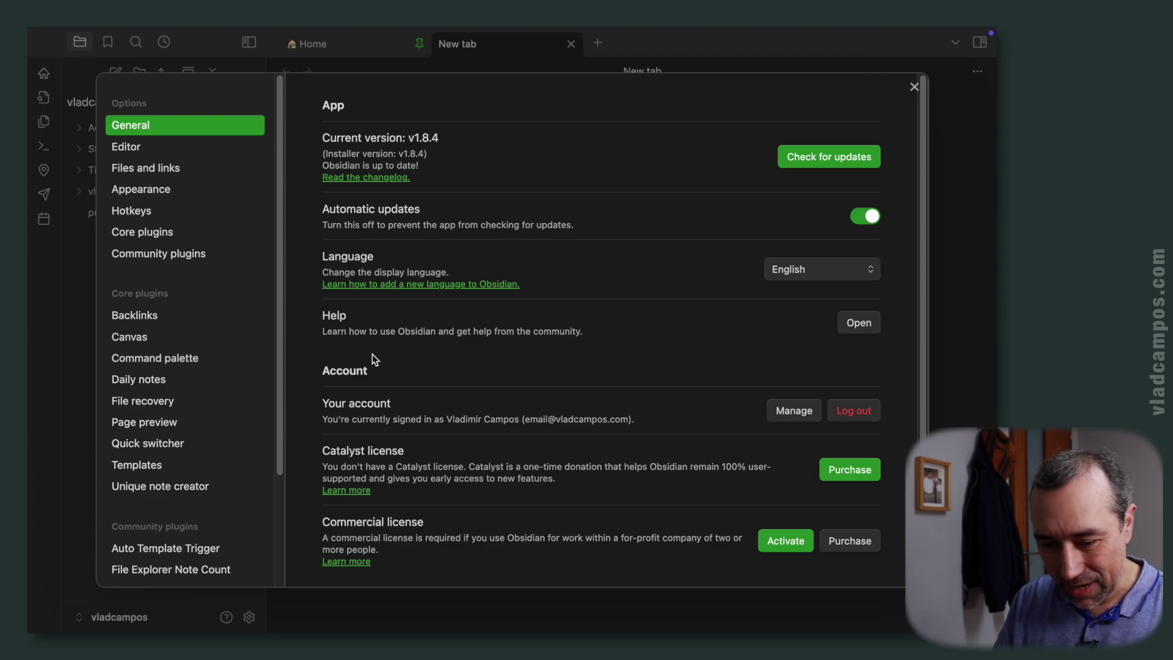
pyautogui.click(214, 236)
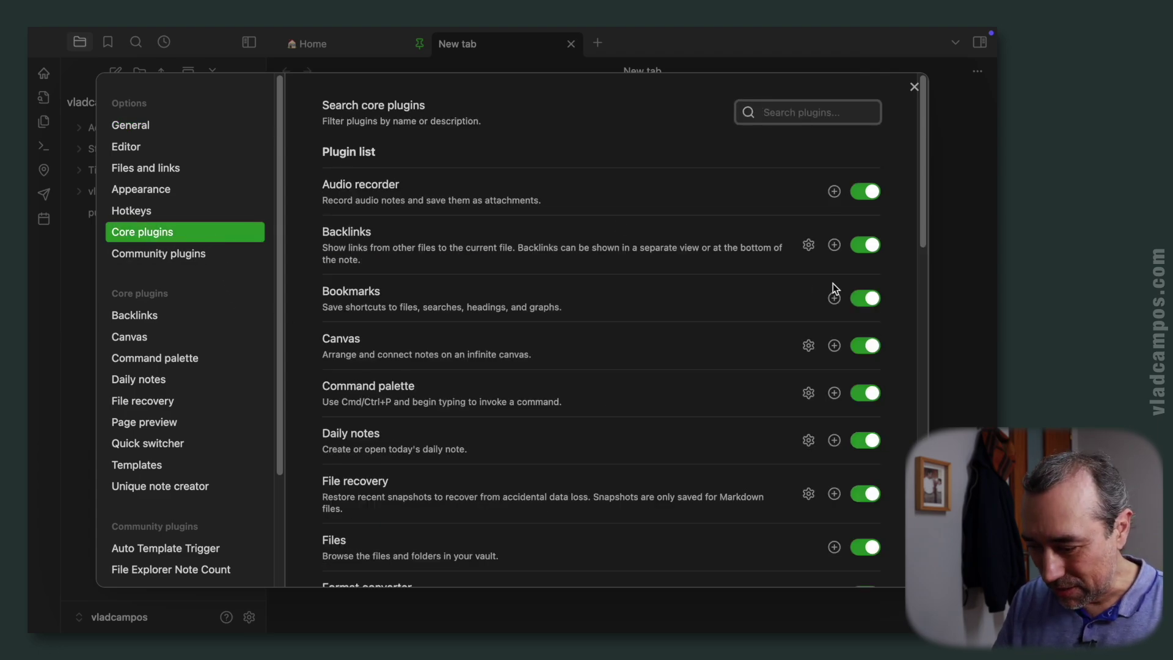
pyautogui.scroll(-8, 905, 282)
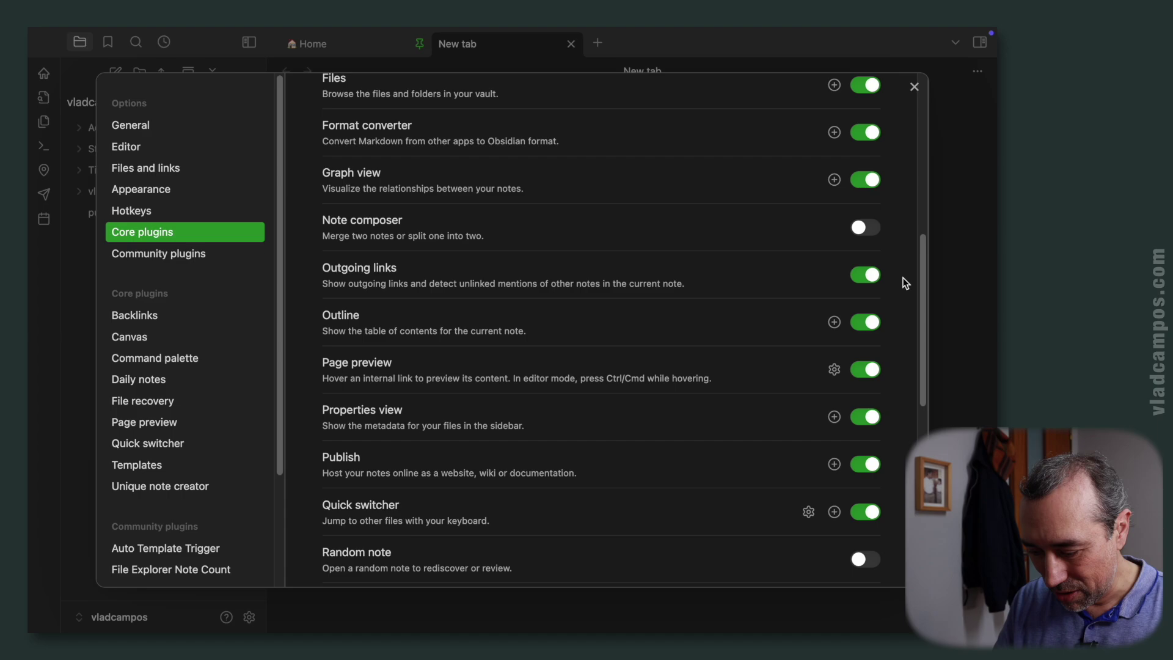
pyautogui.scroll(-4, 905, 282)
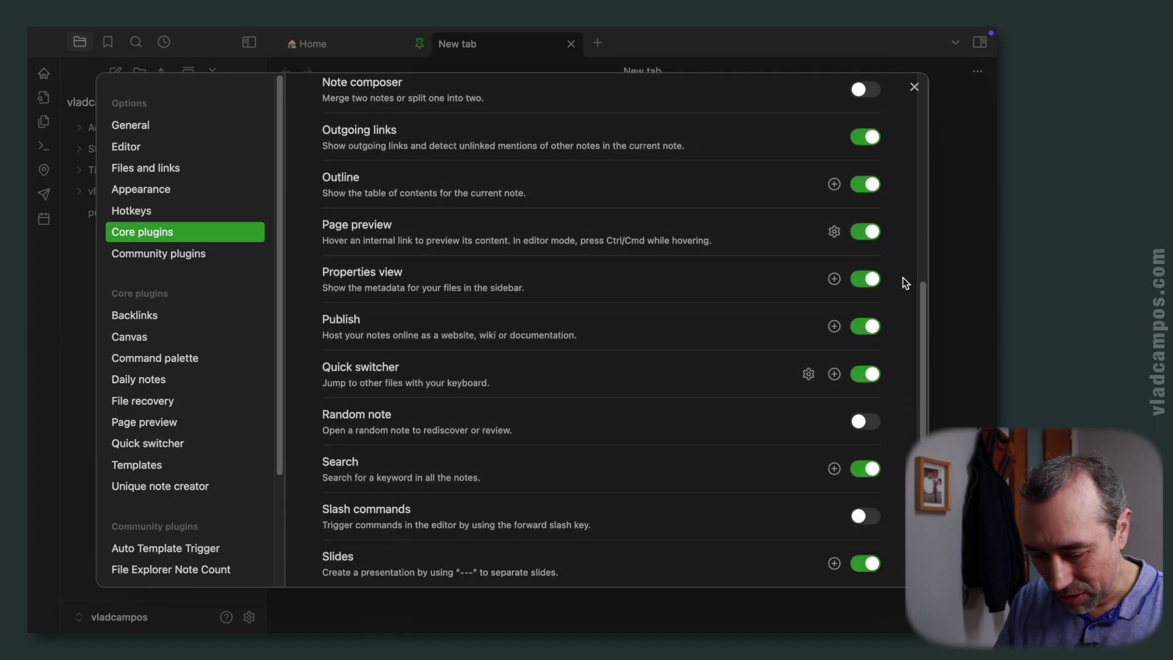
pyautogui.scroll(-5, 905, 283)
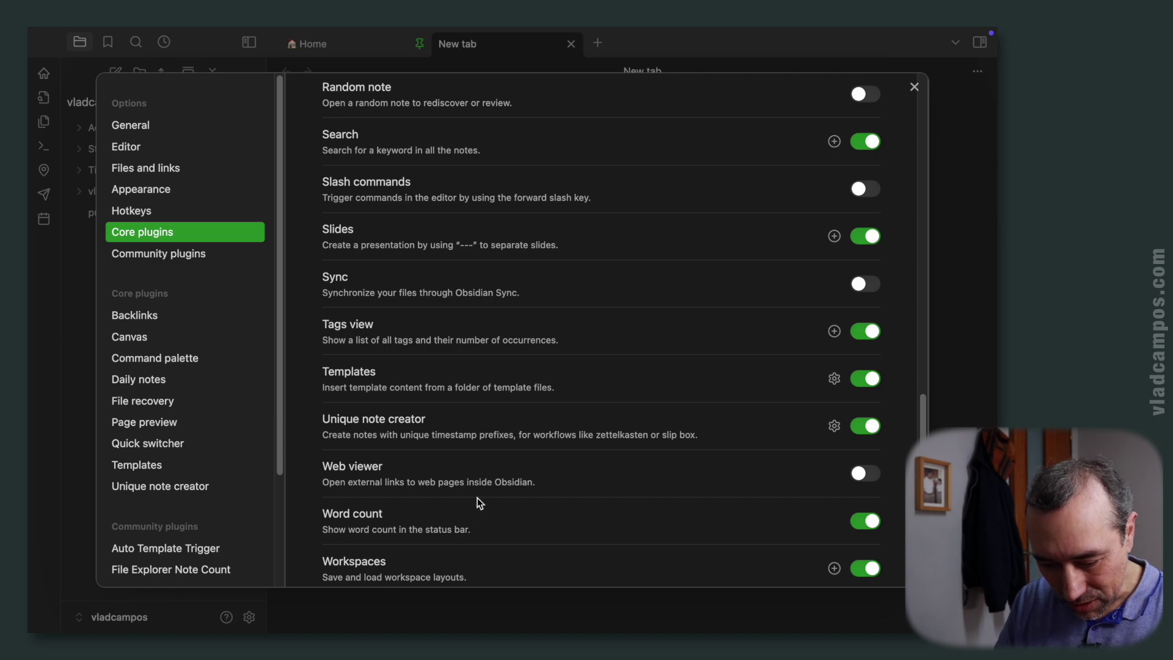
pyautogui.click(866, 474)
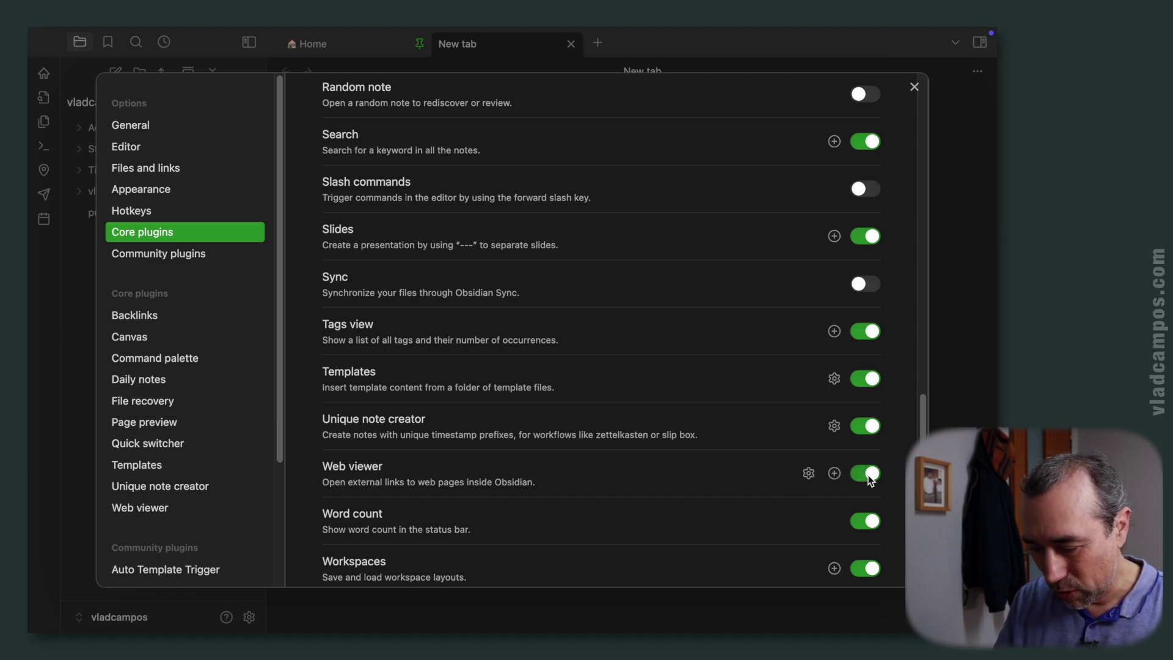
pyautogui.click(807, 473)
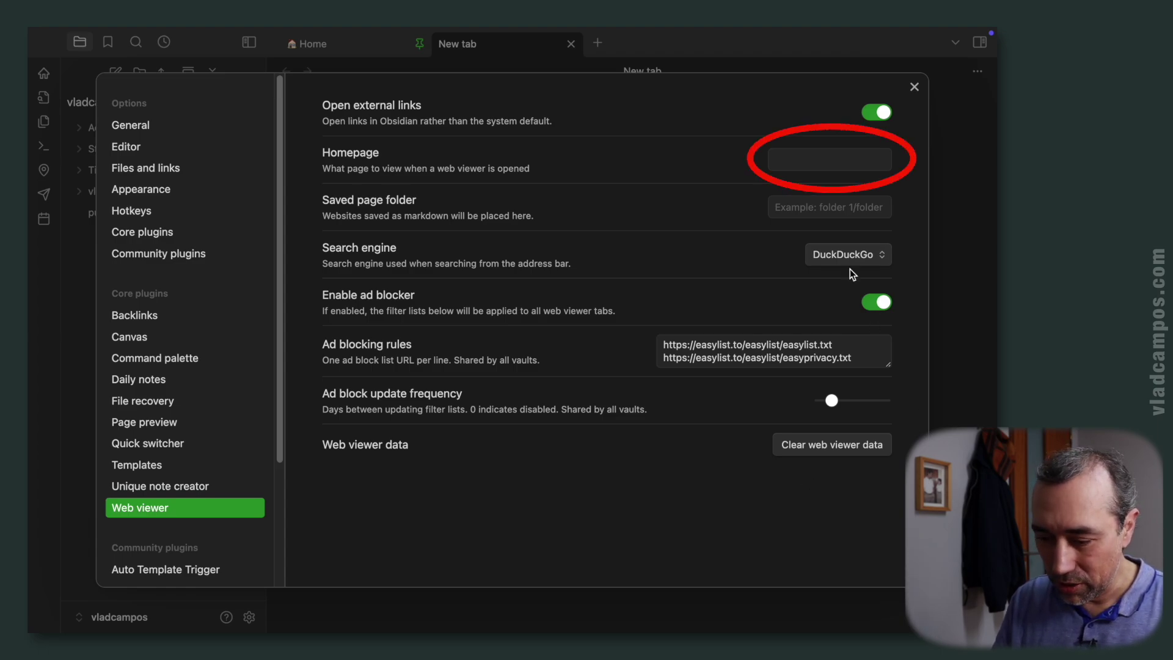
pyautogui.click(787, 164)
pyautogui.write('h')
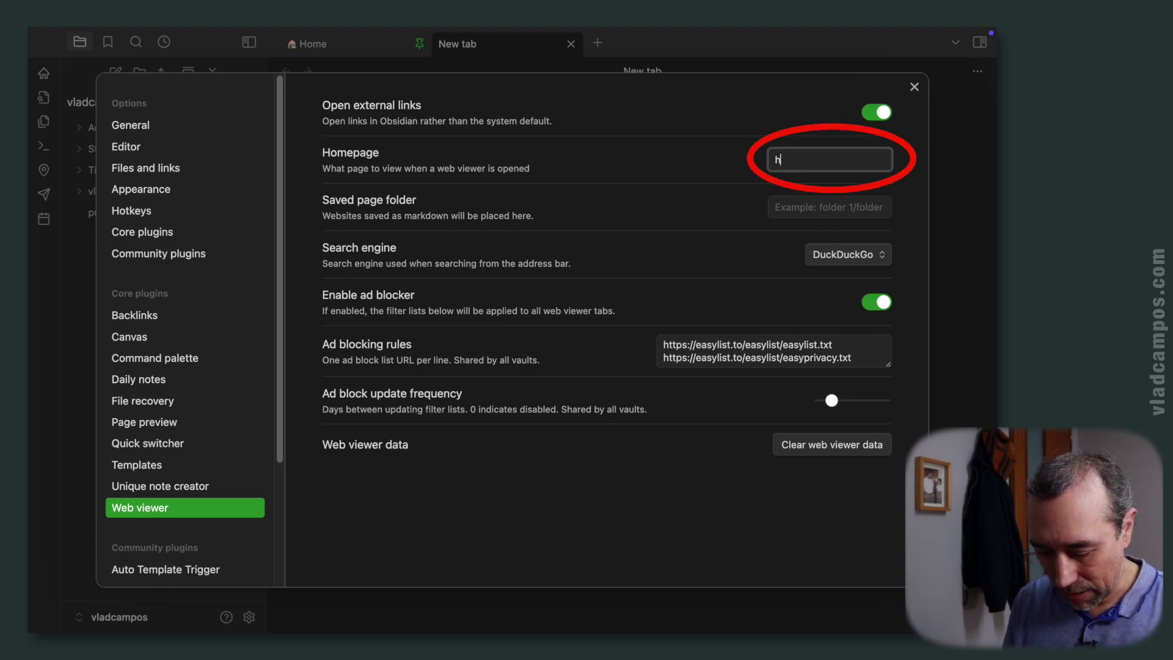
pyautogui.write('ttps:vl')
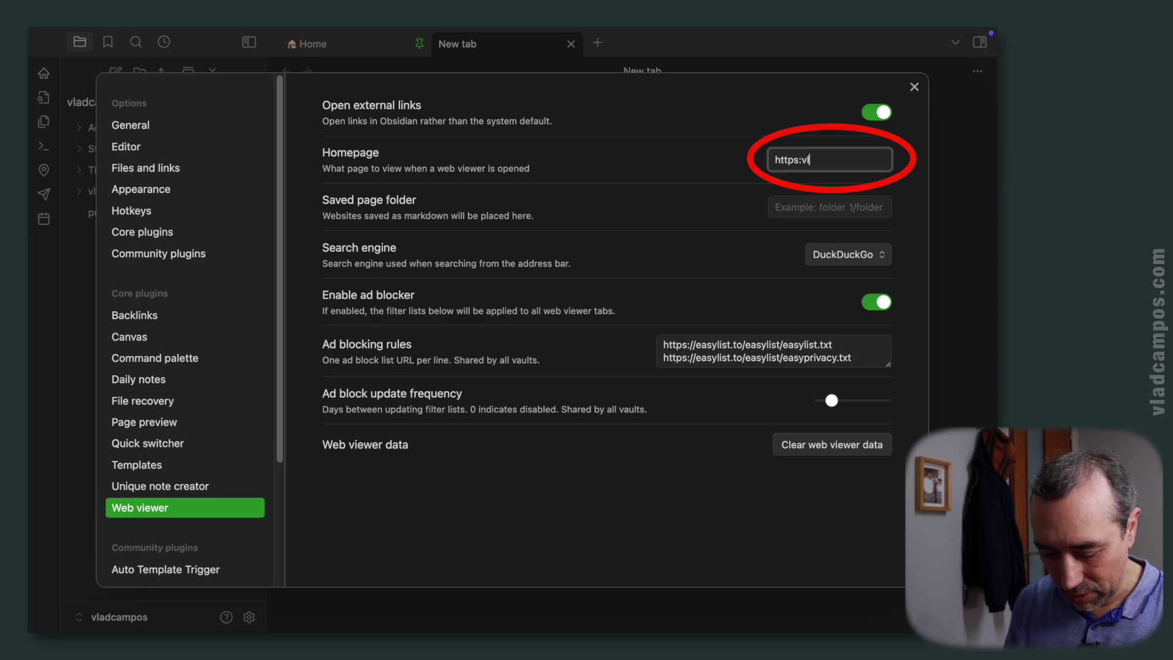
pyautogui.write('adcampos.com')
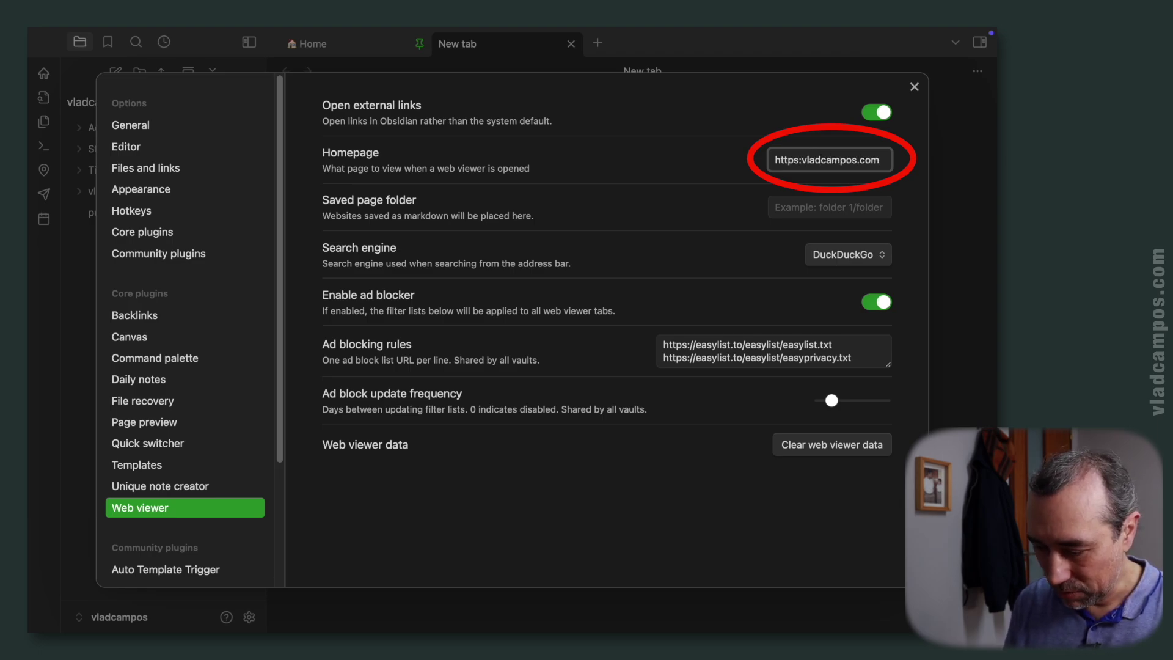
pyautogui.click(802, 162)
pyautogui.write('//')
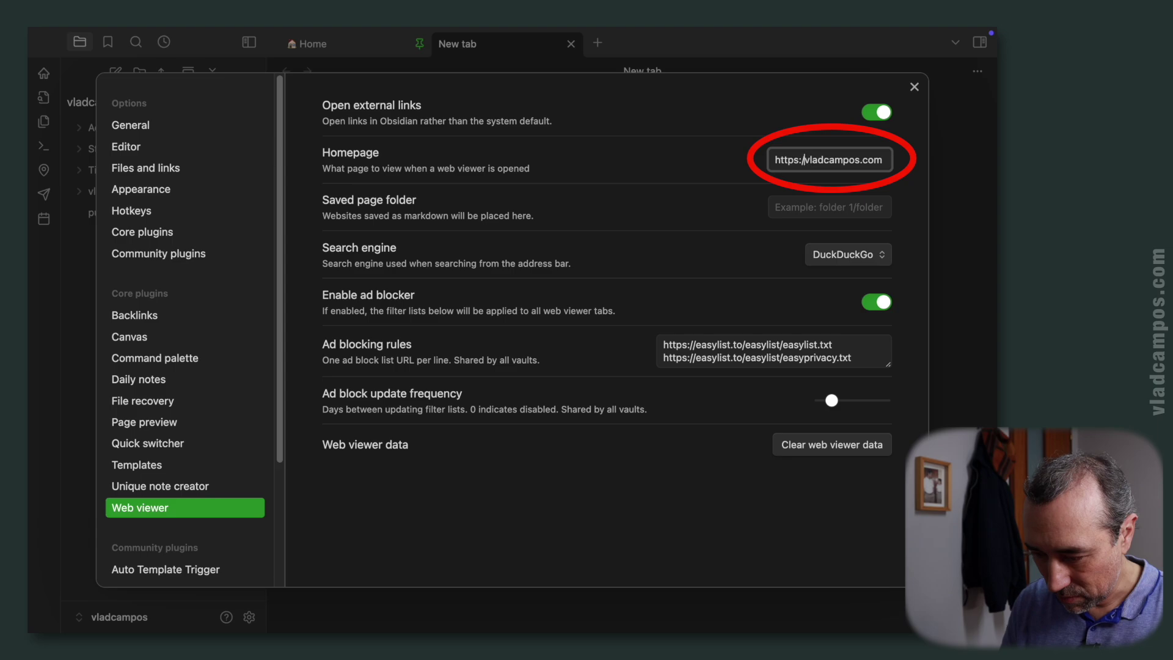
pyautogui.click(355, 121)
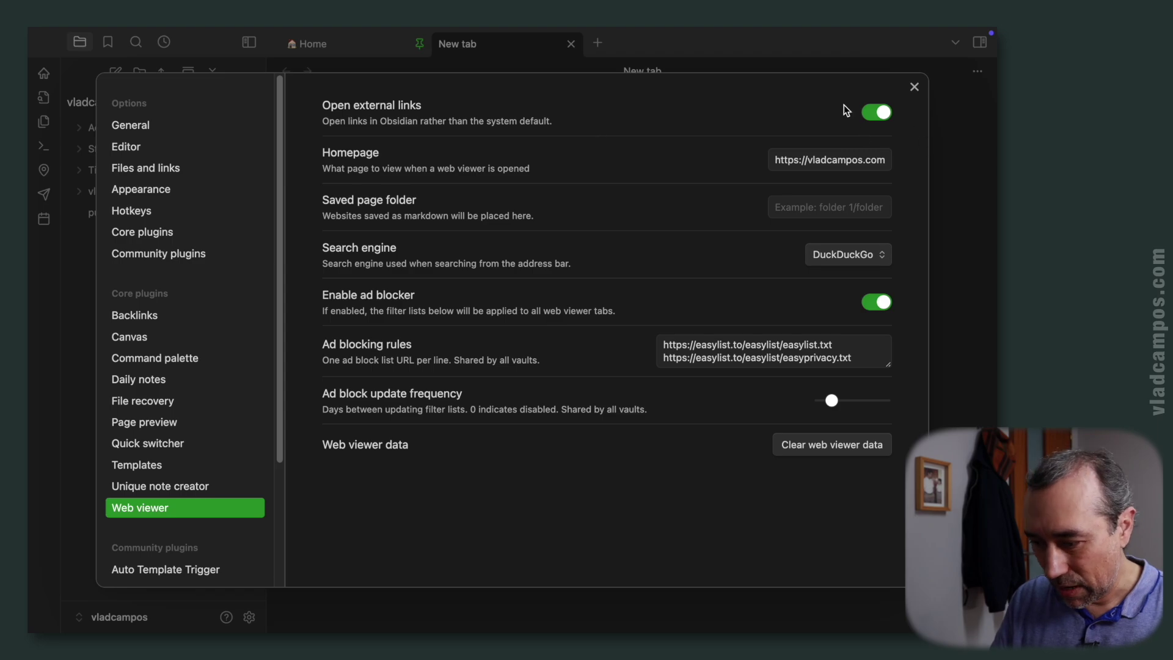
pyautogui.click(914, 87)
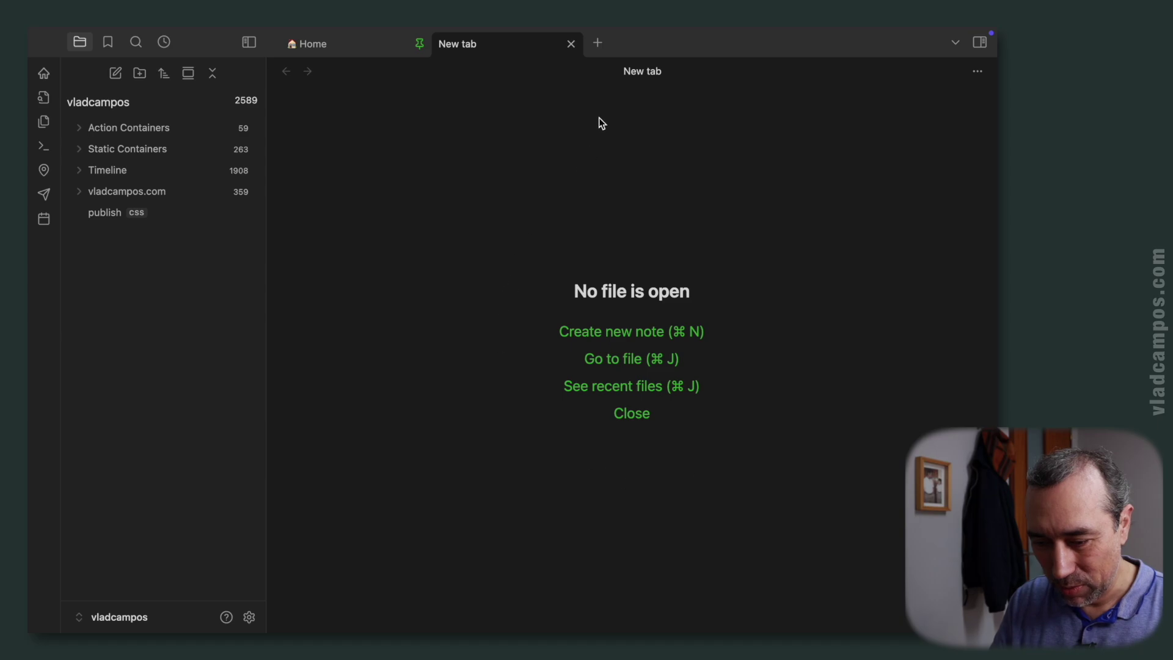
# Open a new tab and launch the web viewer in it, loading vladcampos.com
pyautogui.click(596, 44)
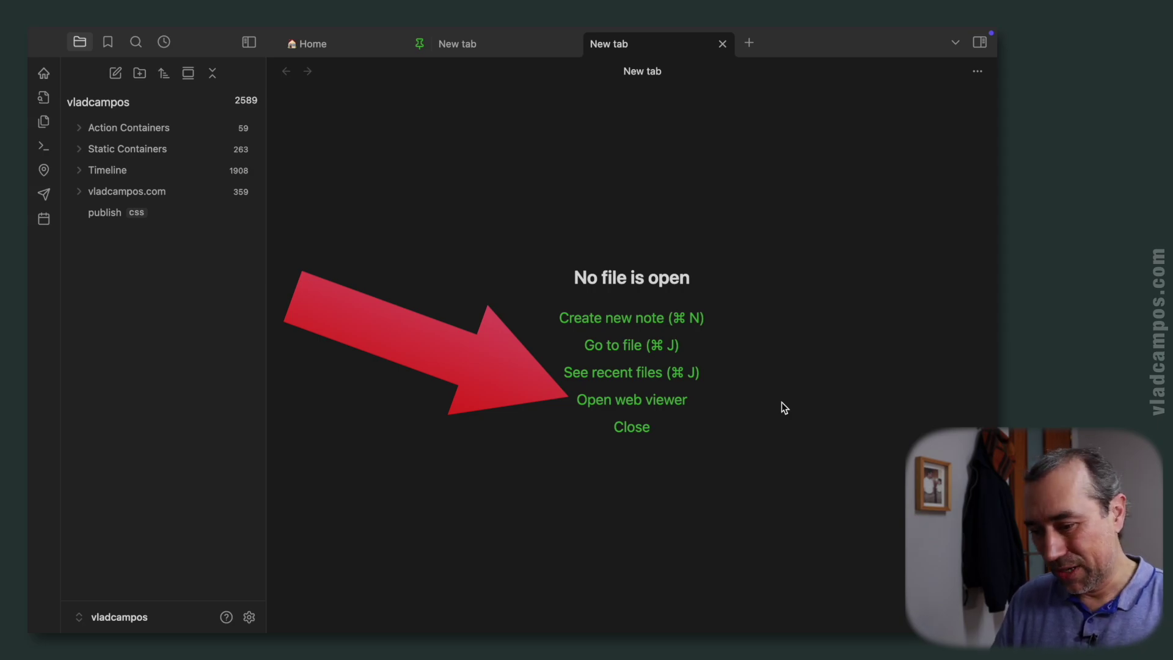
pyautogui.click(655, 401)
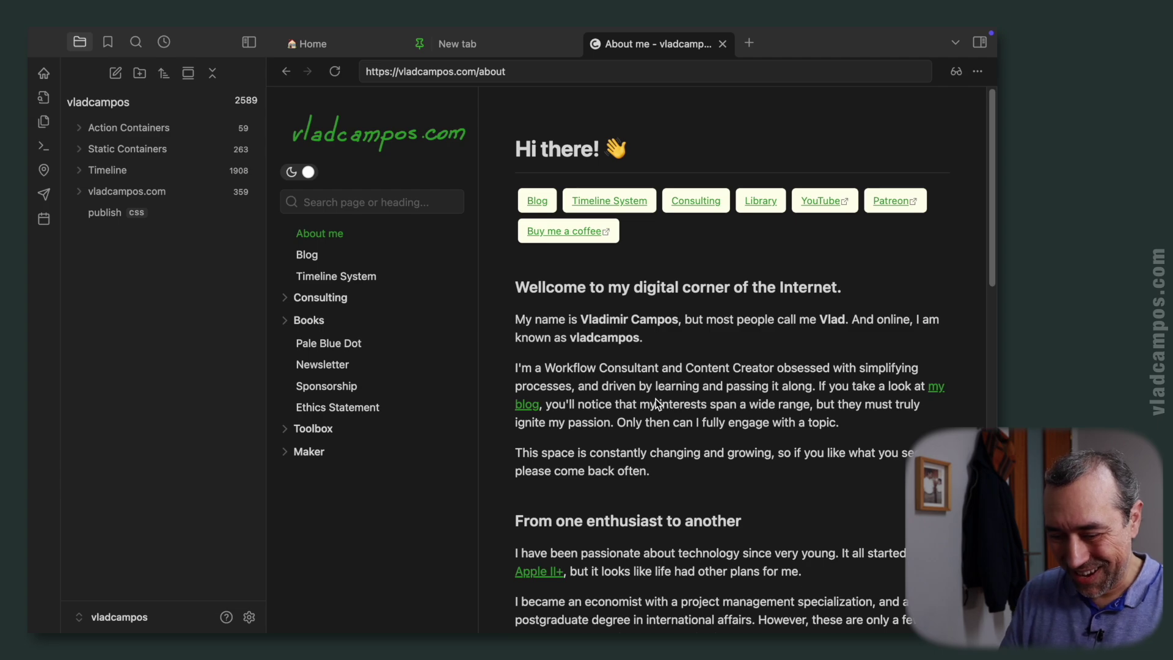
# Collapse the left sidebar so the About me page spans the workspace
pyautogui.click(247, 44)
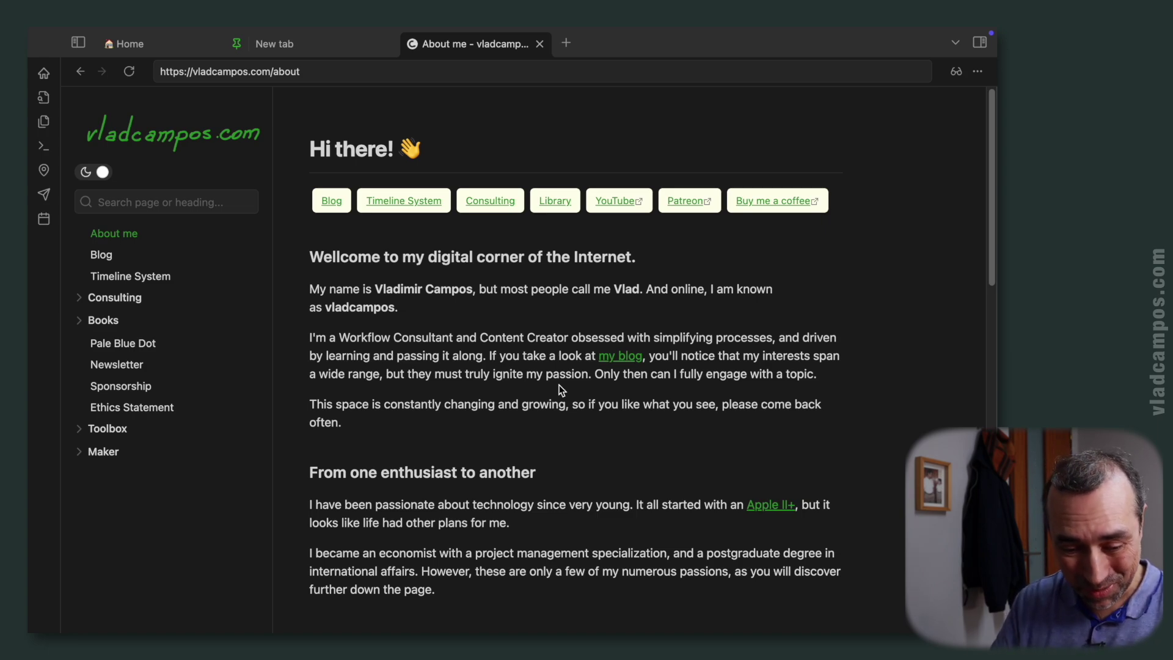
# Go to the site's Books > Library and open 'Do Androids Dream of Electric Sheep?'
pyautogui.click(80, 322)
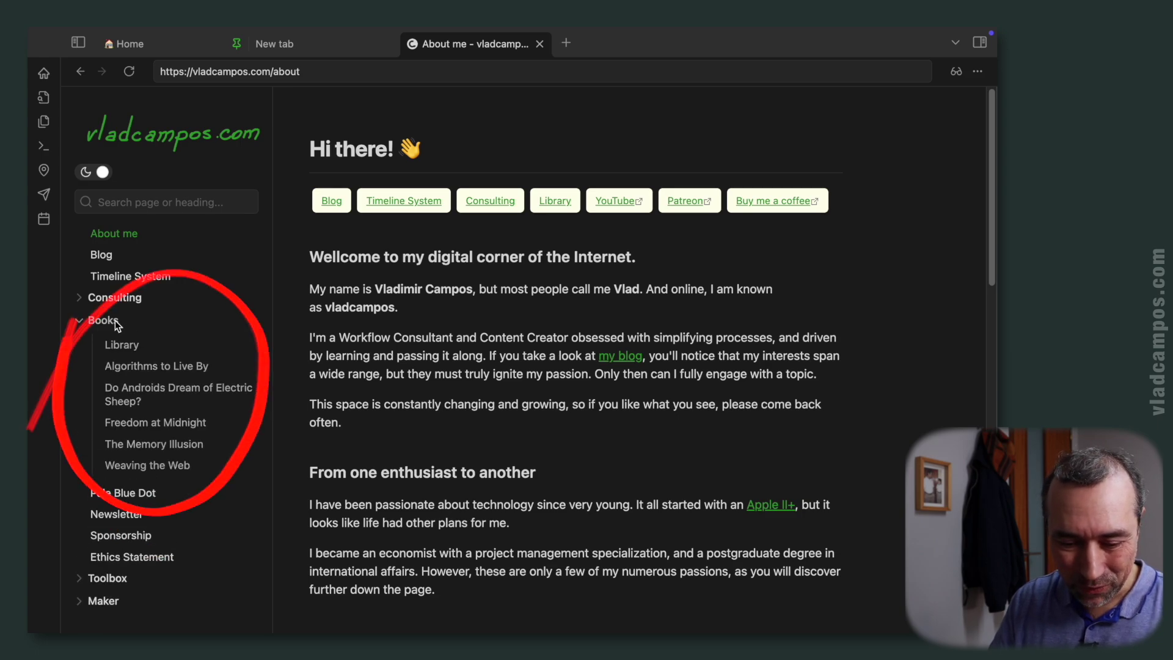
pyautogui.click(123, 346)
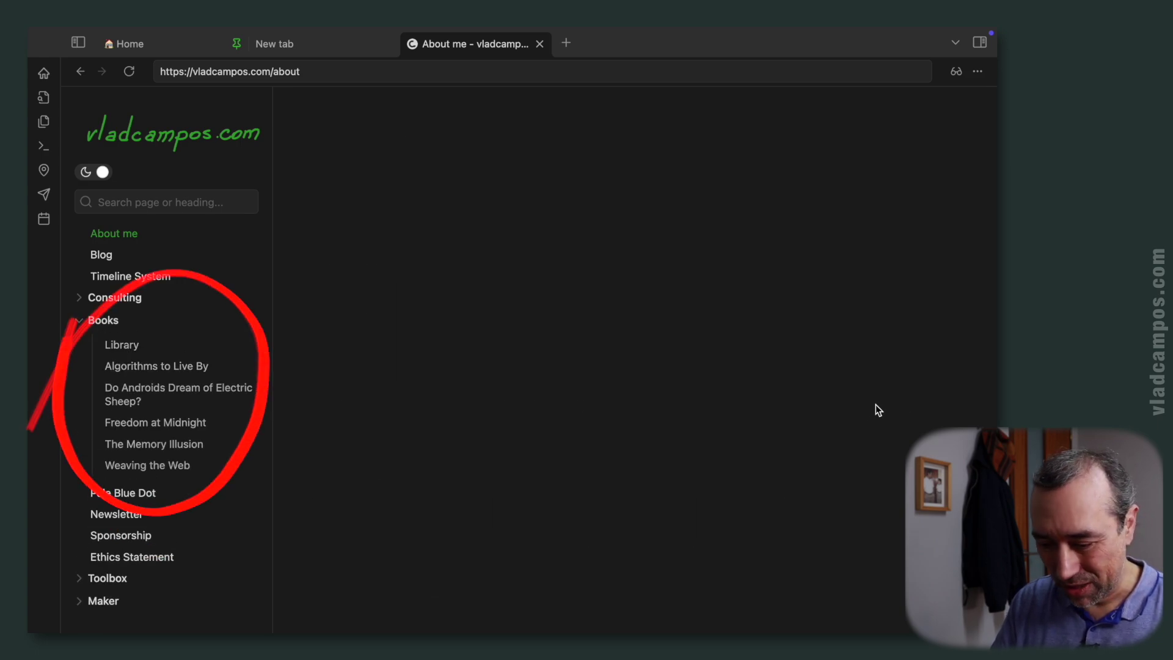
pyautogui.scroll(-10, 922, 388)
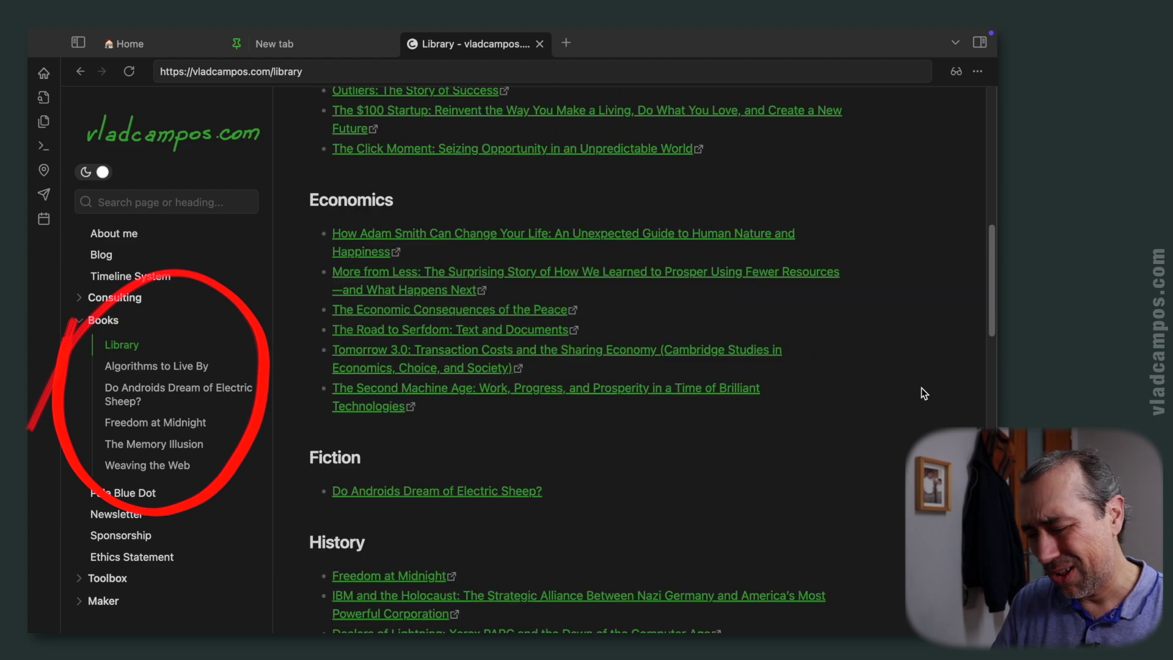
pyautogui.scroll(10, 922, 388)
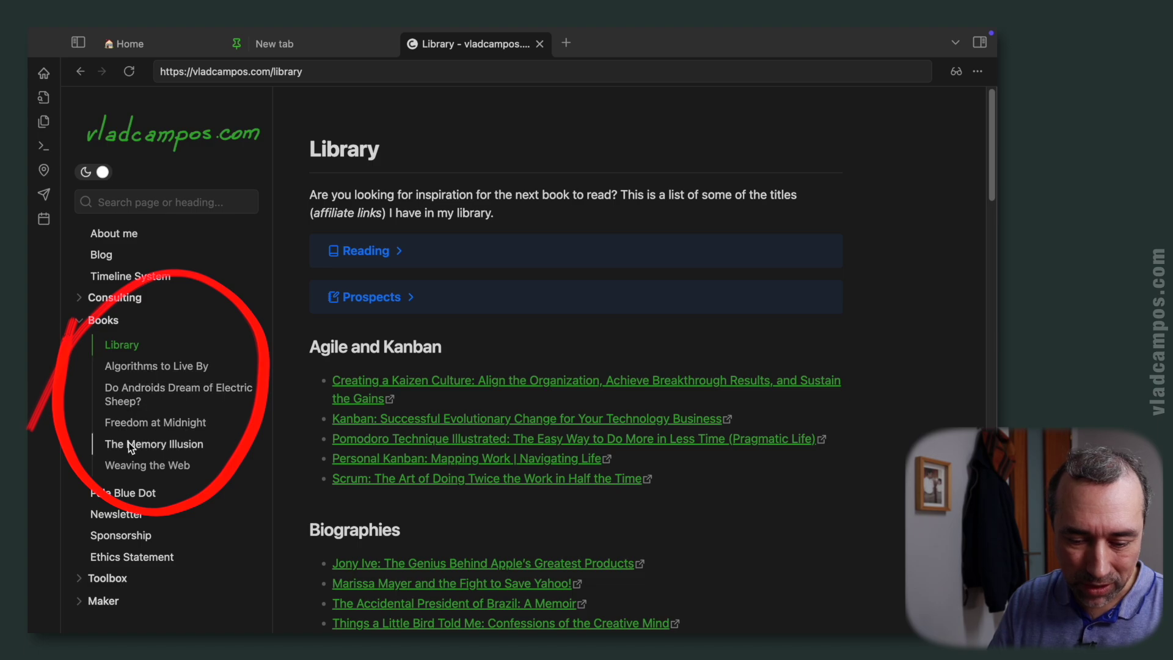
pyautogui.click(125, 403)
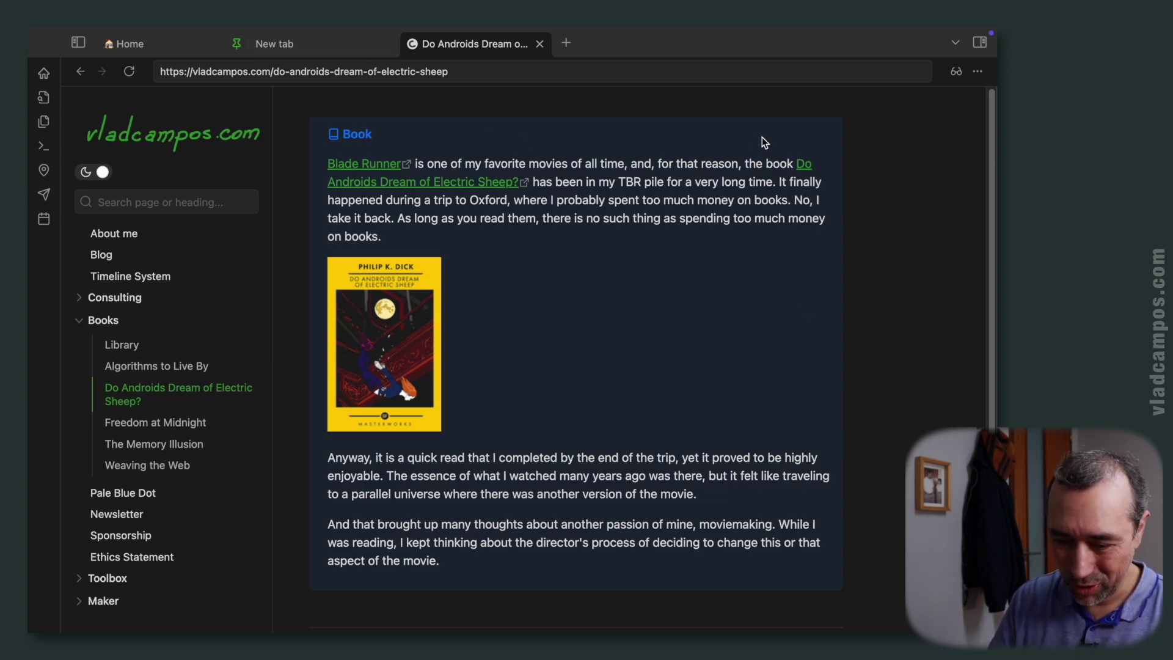
# In the empty tab, reopen the file explorer and expand the vladcampos.com and Books folders
pyautogui.click(305, 43)
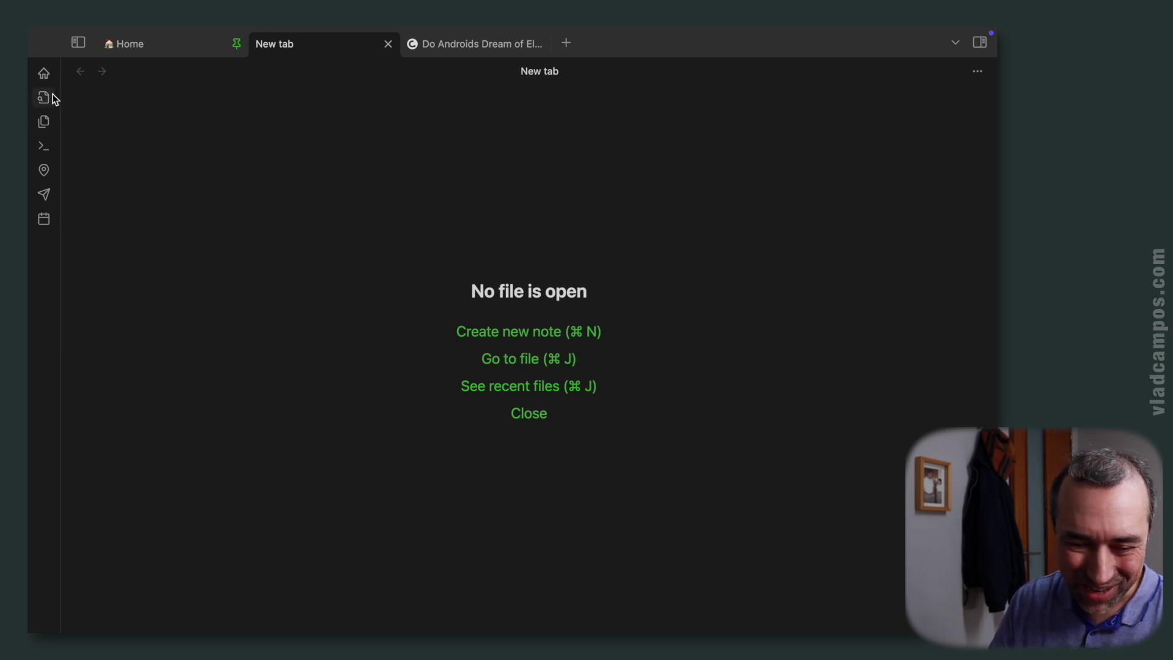
pyautogui.click(77, 42)
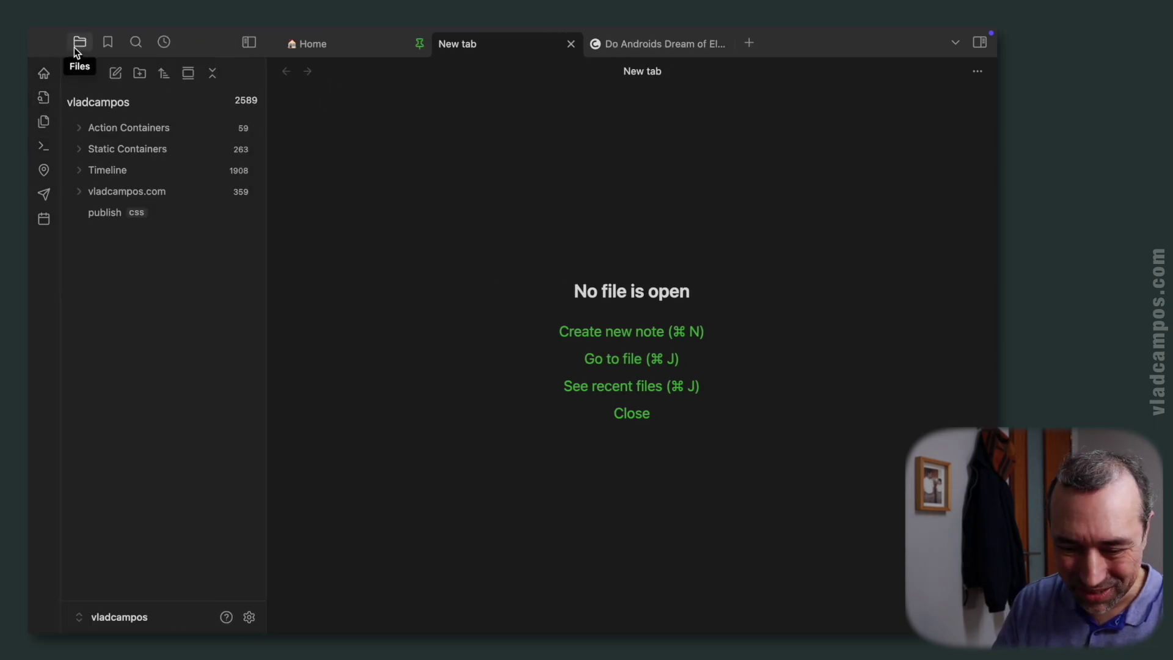
pyautogui.click(82, 192)
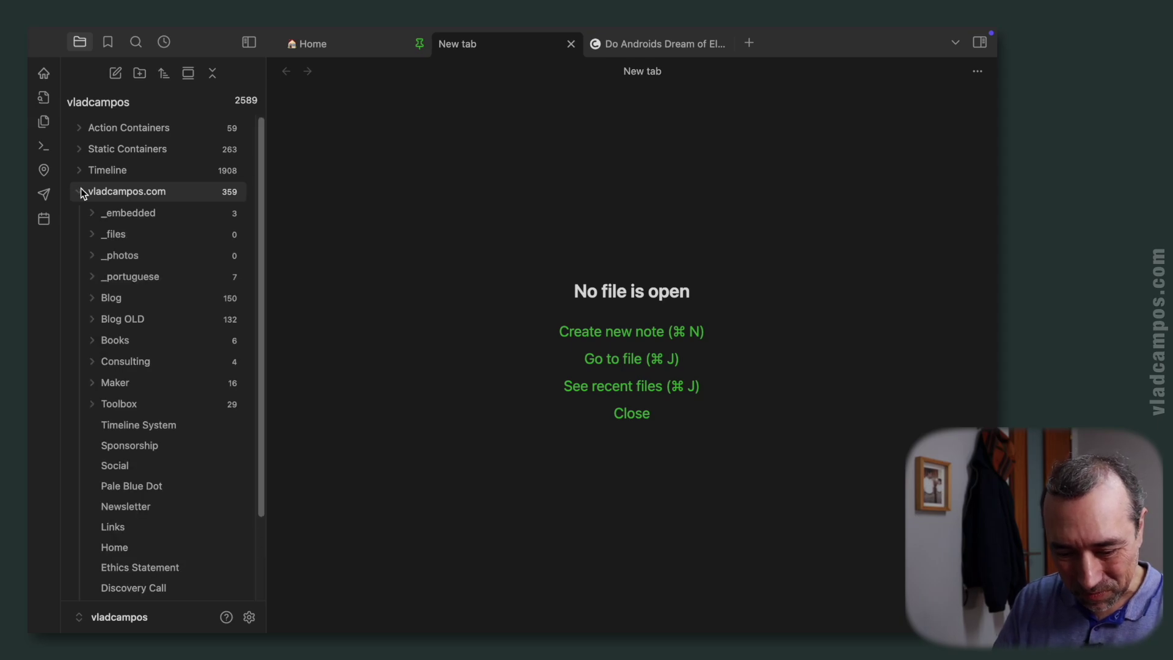
pyautogui.scroll(-2, 132, 446)
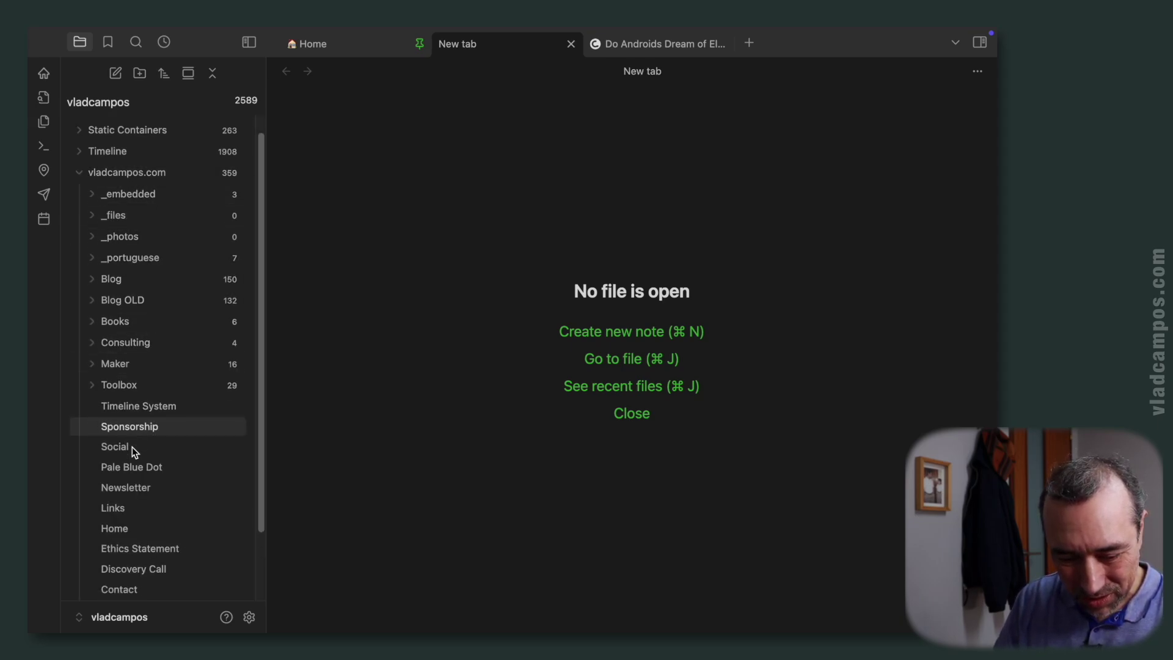
pyautogui.scroll(-4, 132, 449)
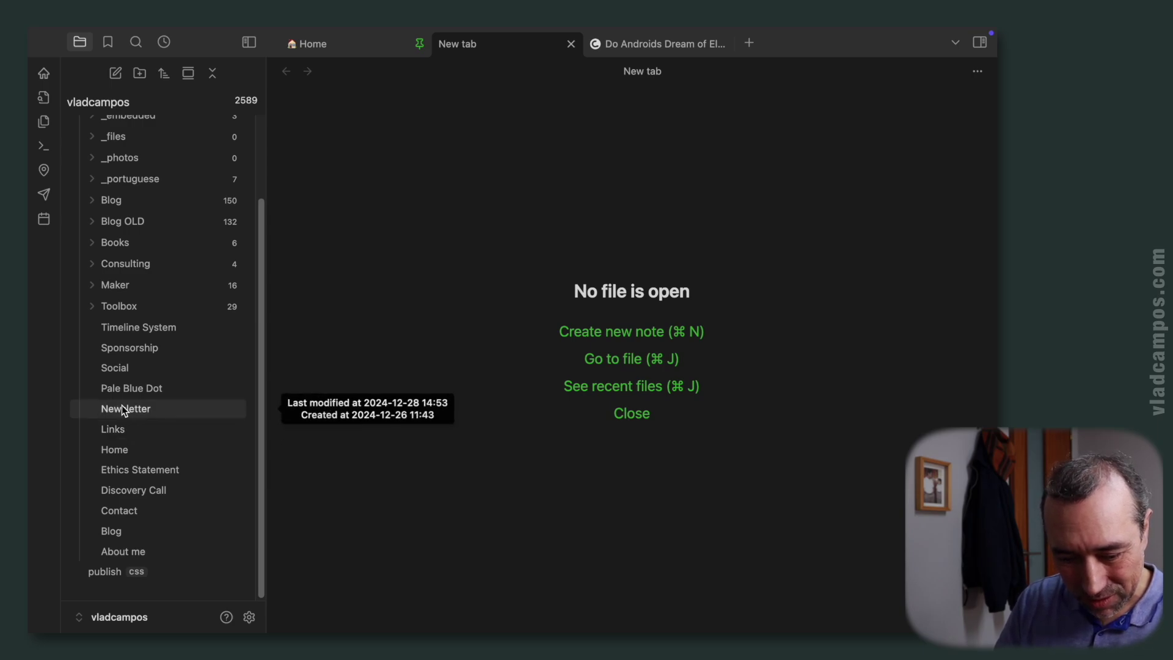
pyautogui.click(93, 243)
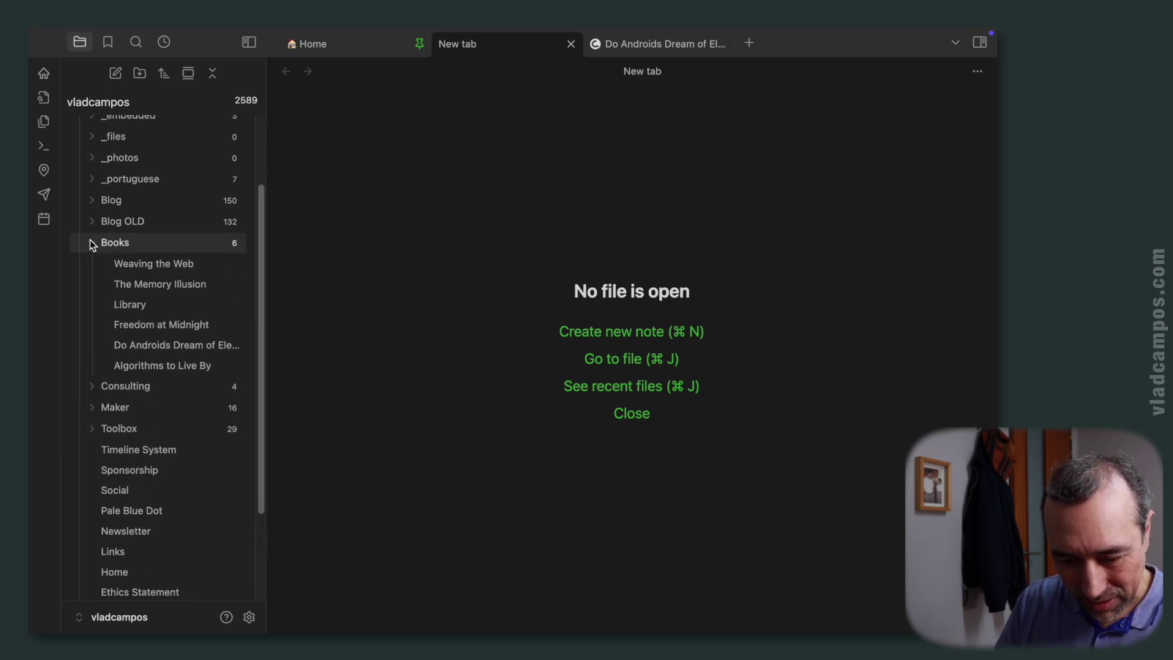
# Open the 'Do Androids Dream of Electric Sheep?' note and scroll to its Book callout
pyautogui.click(142, 347)
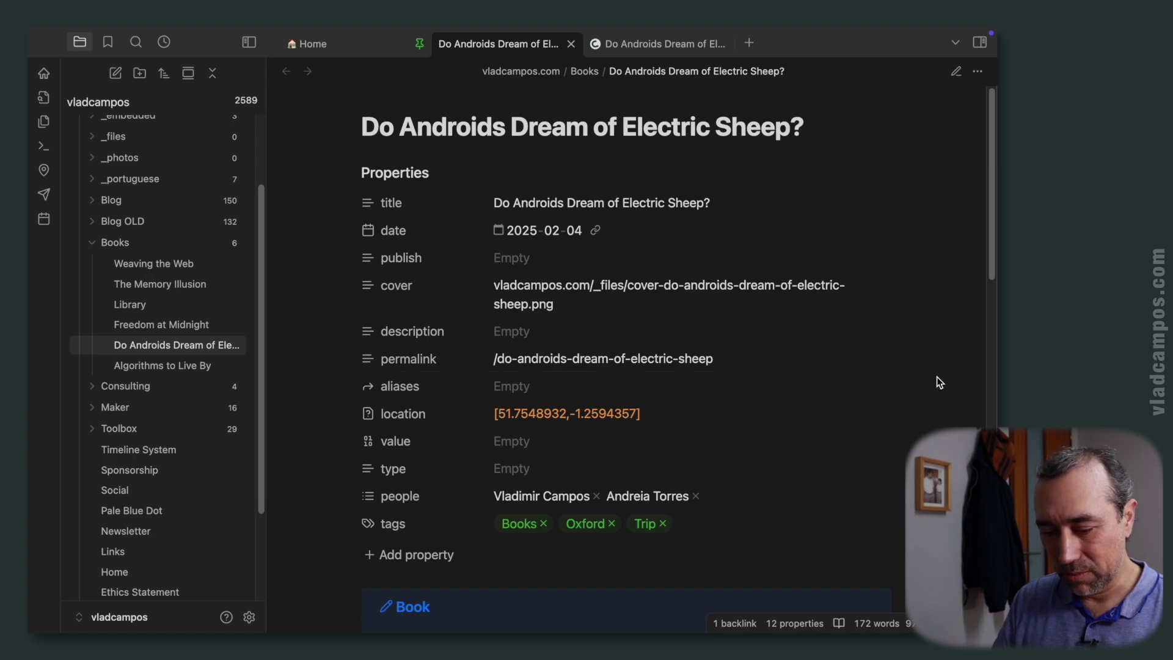
pyautogui.scroll(-3, 939, 382)
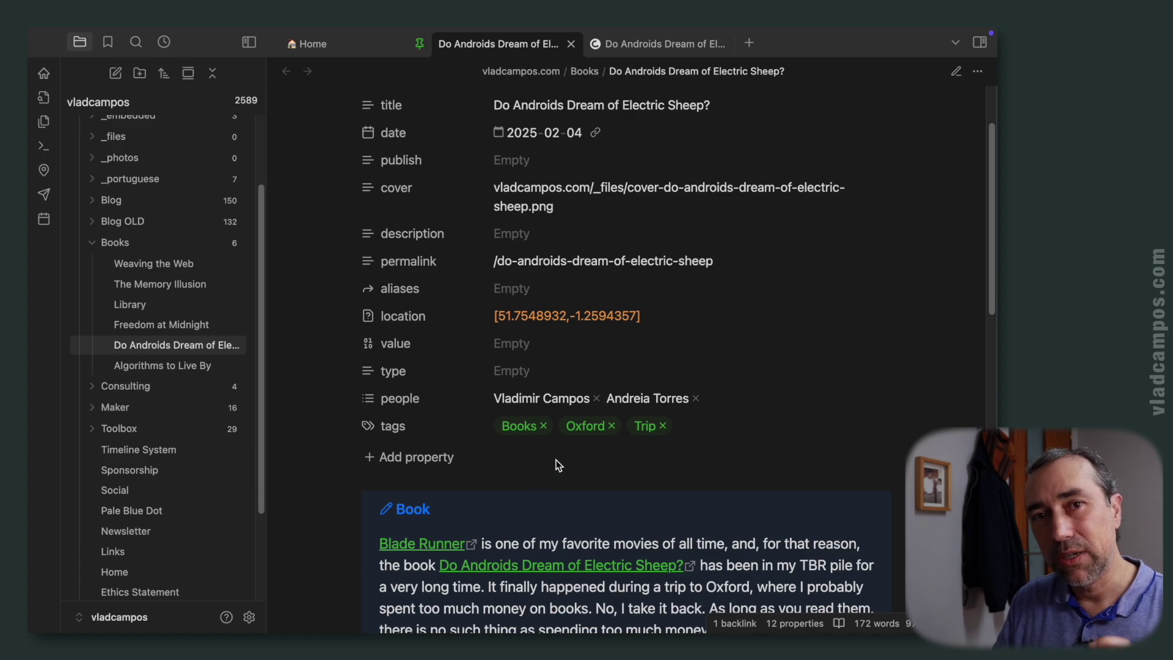
# In the web viewer tab, go to Blog and open the post 'The Most Important Journey'
pyautogui.click(628, 44)
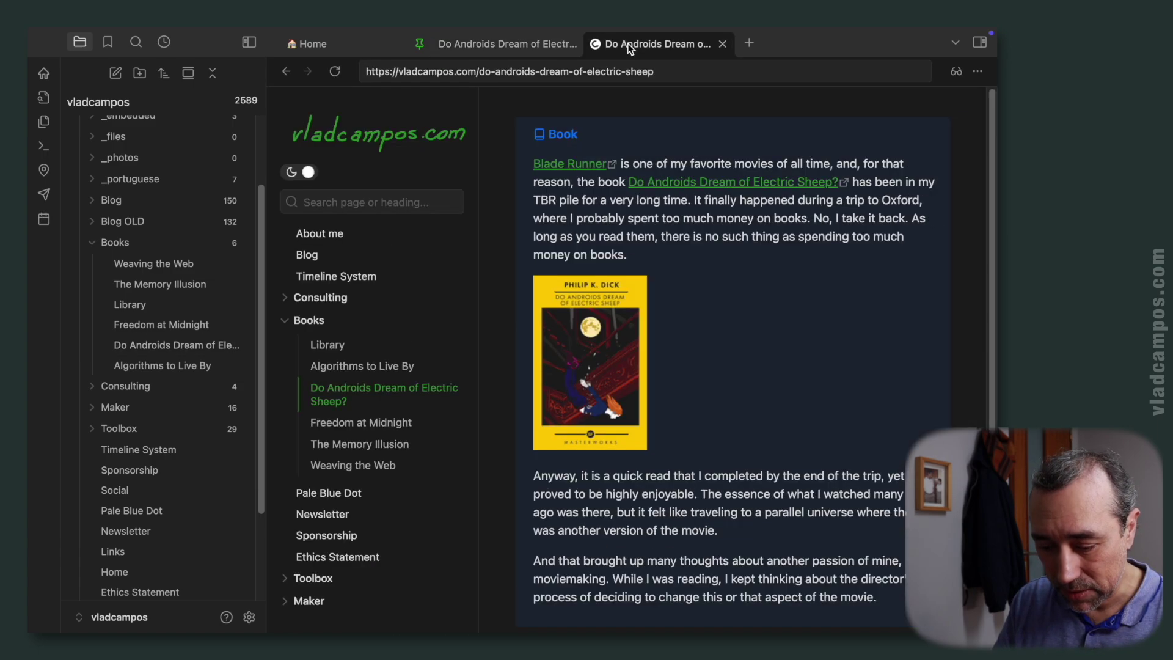
pyautogui.click(306, 254)
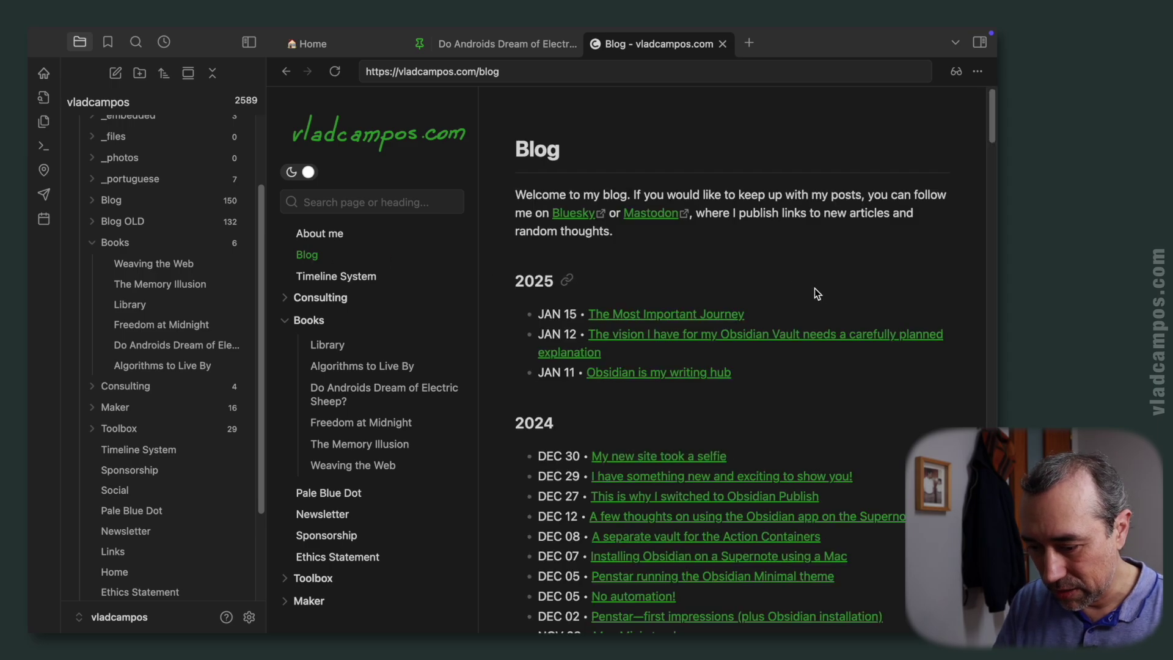
pyautogui.click(690, 314)
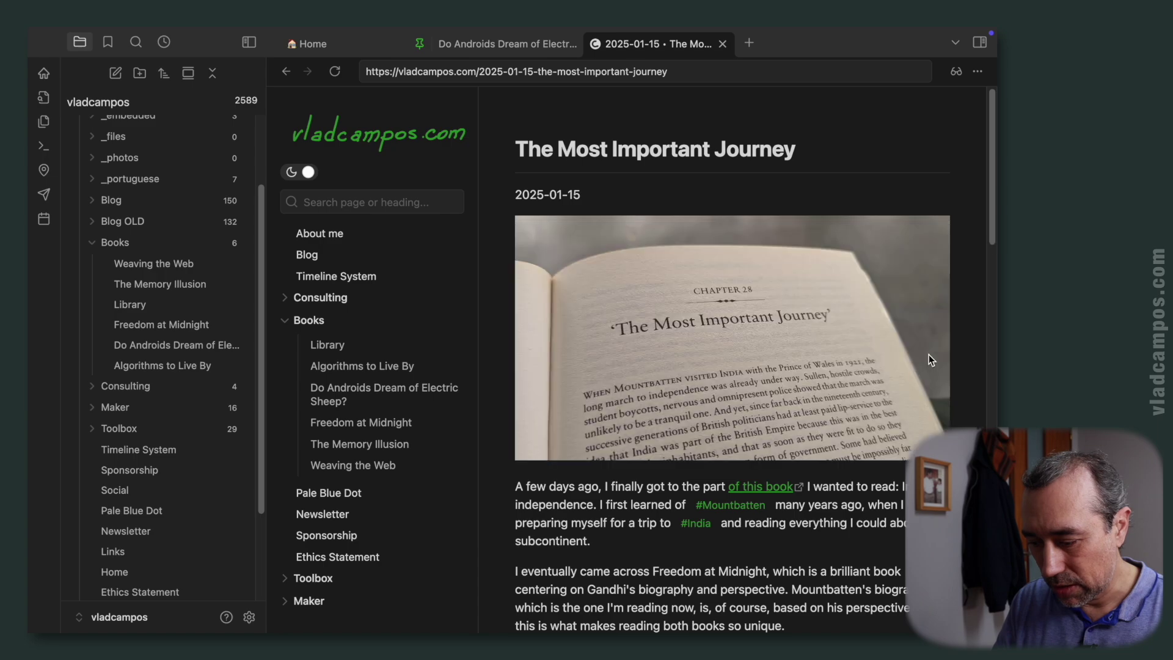
pyautogui.scroll(-3, 953, 342)
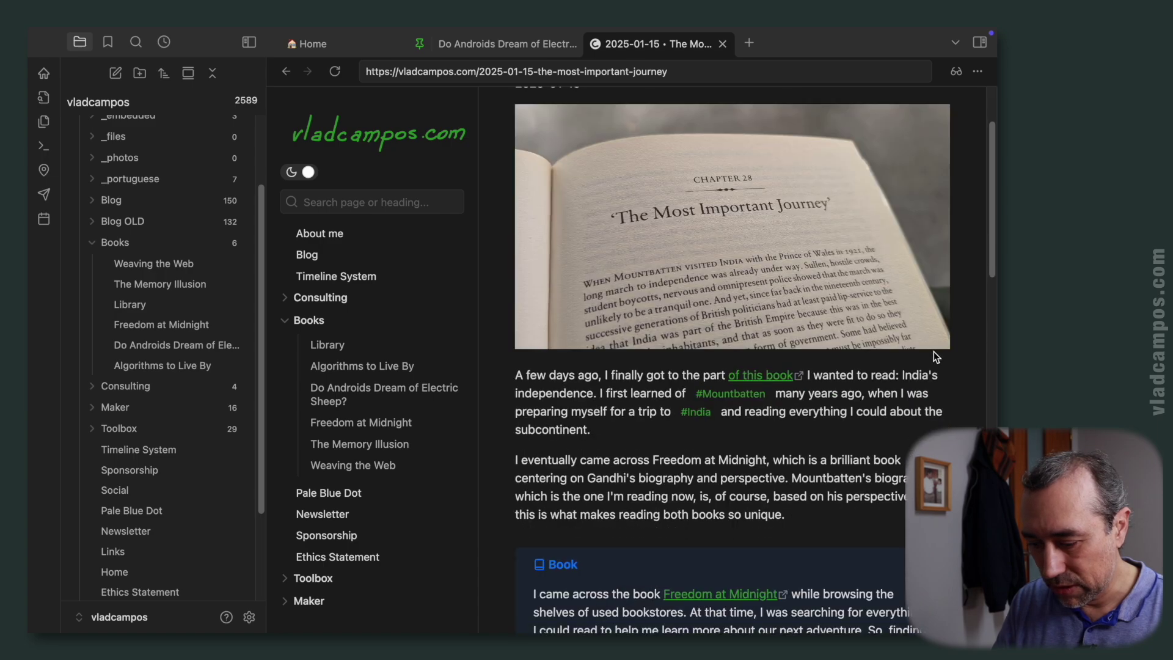
pyautogui.click(696, 413)
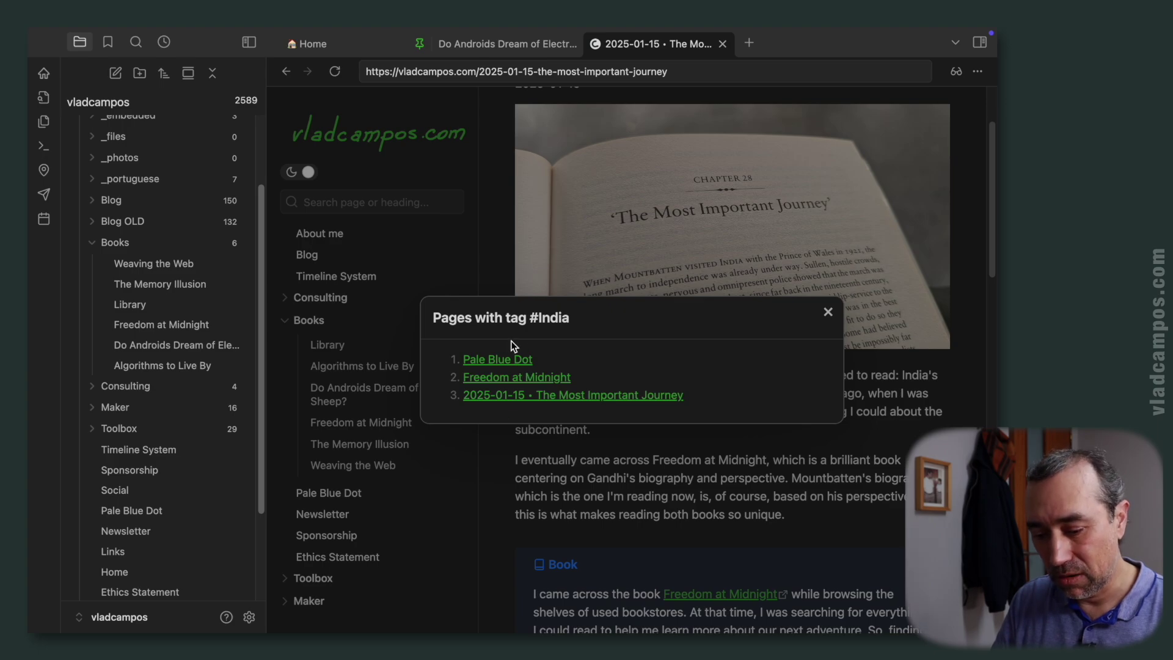
pyautogui.click(906, 435)
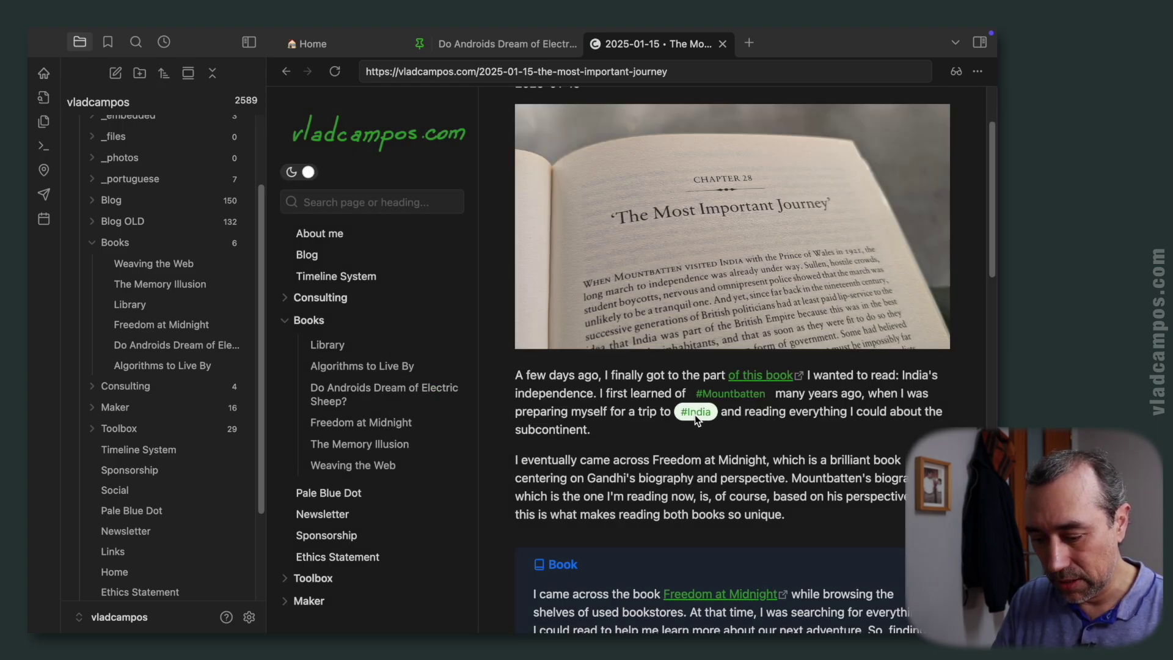
pyautogui.scroll(-5, 826, 428)
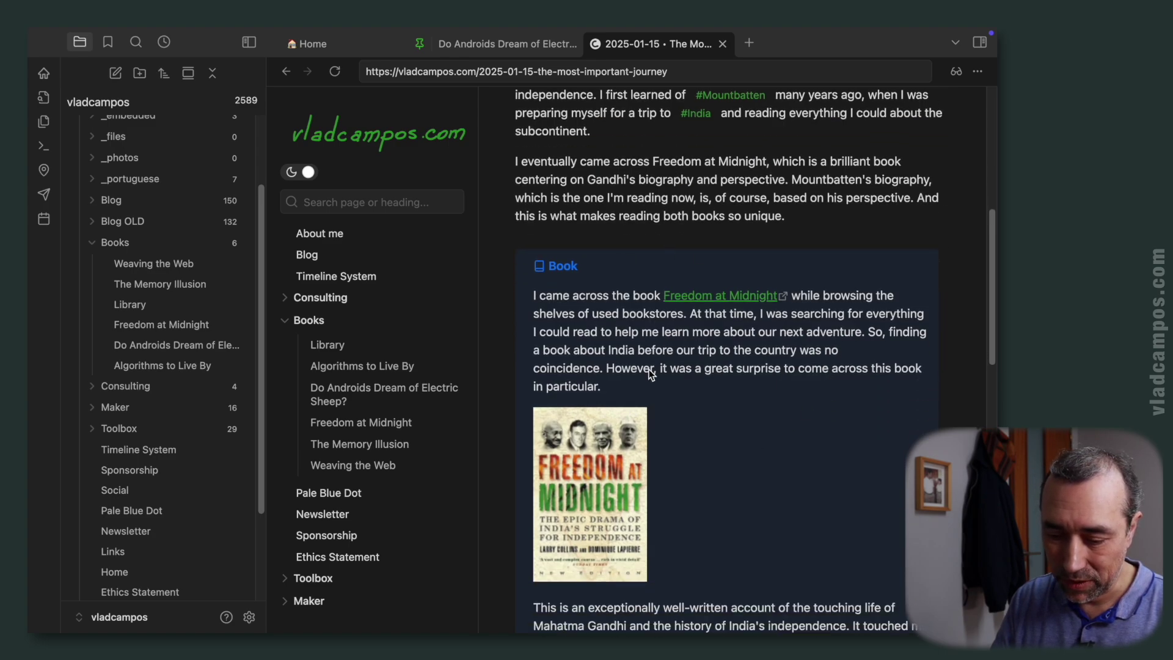
pyautogui.scroll(-3, 788, 431)
pyautogui.scroll(-2, 788, 431)
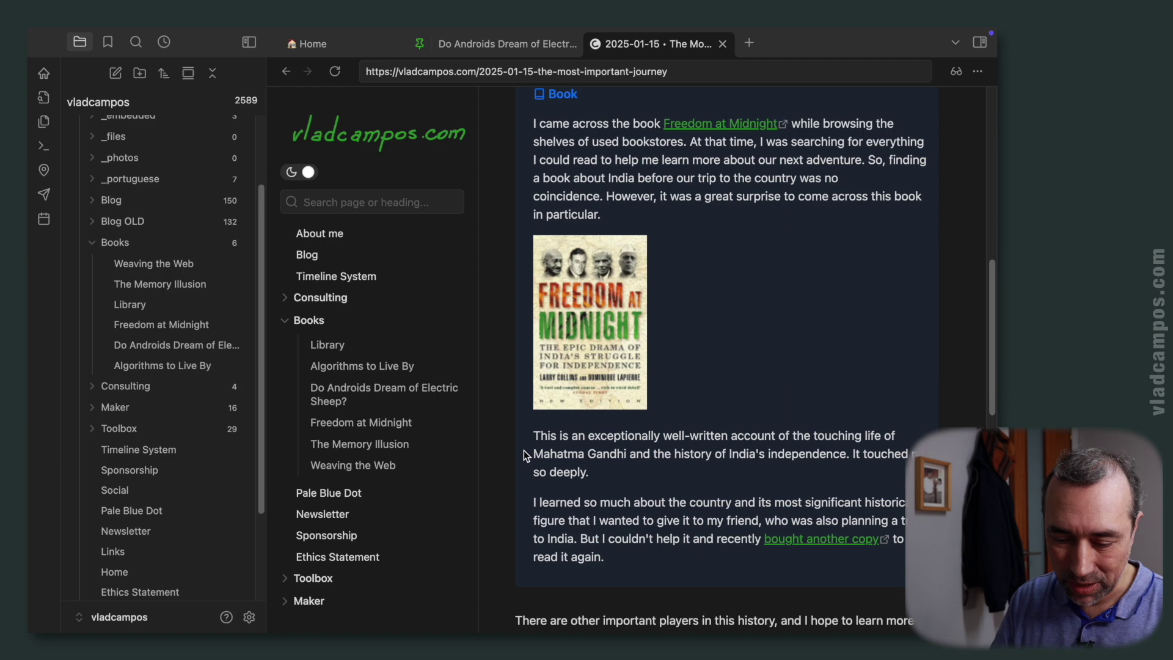
pyautogui.press('XF86AudioLowerVolume')
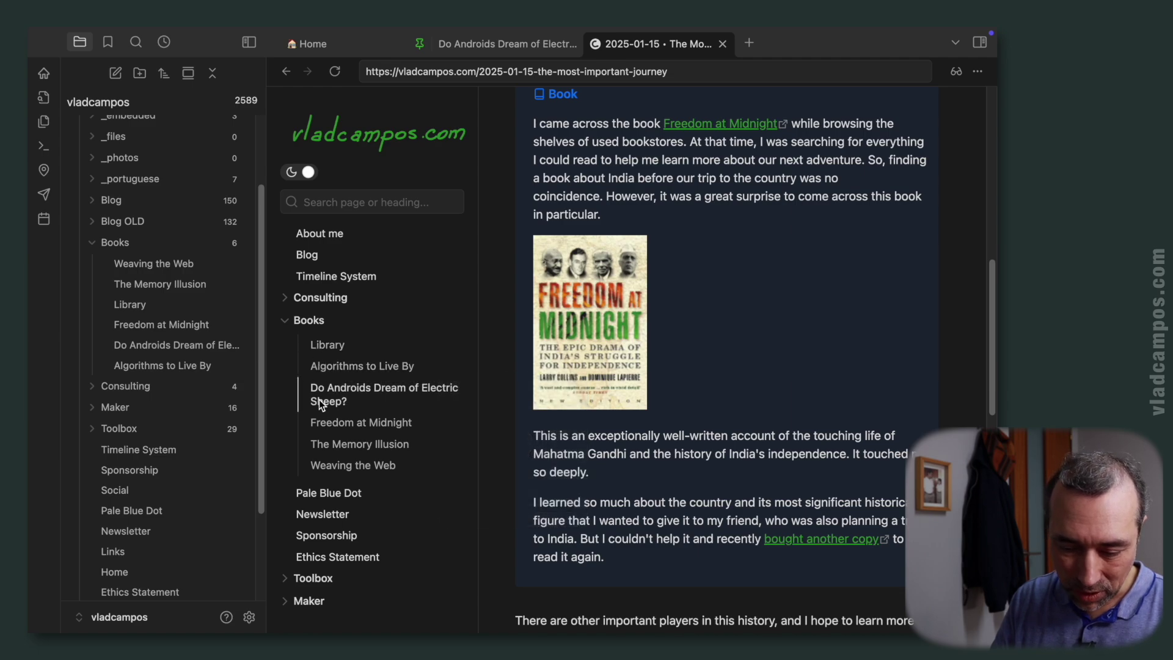
pyautogui.click(333, 423)
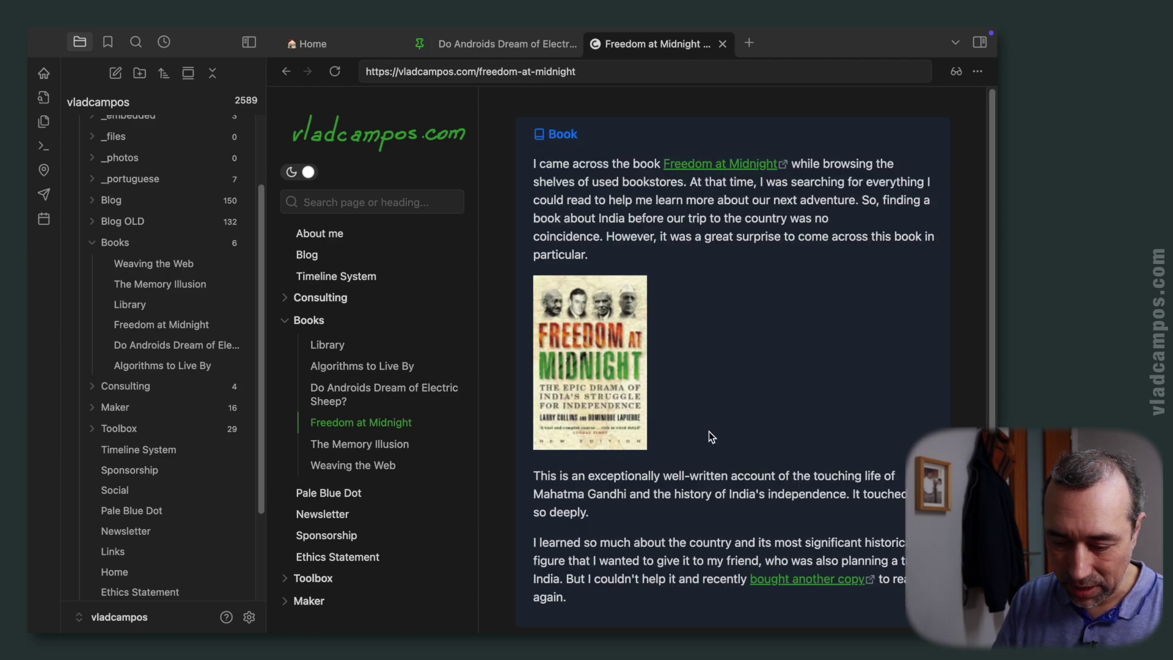
pyautogui.click(287, 73)
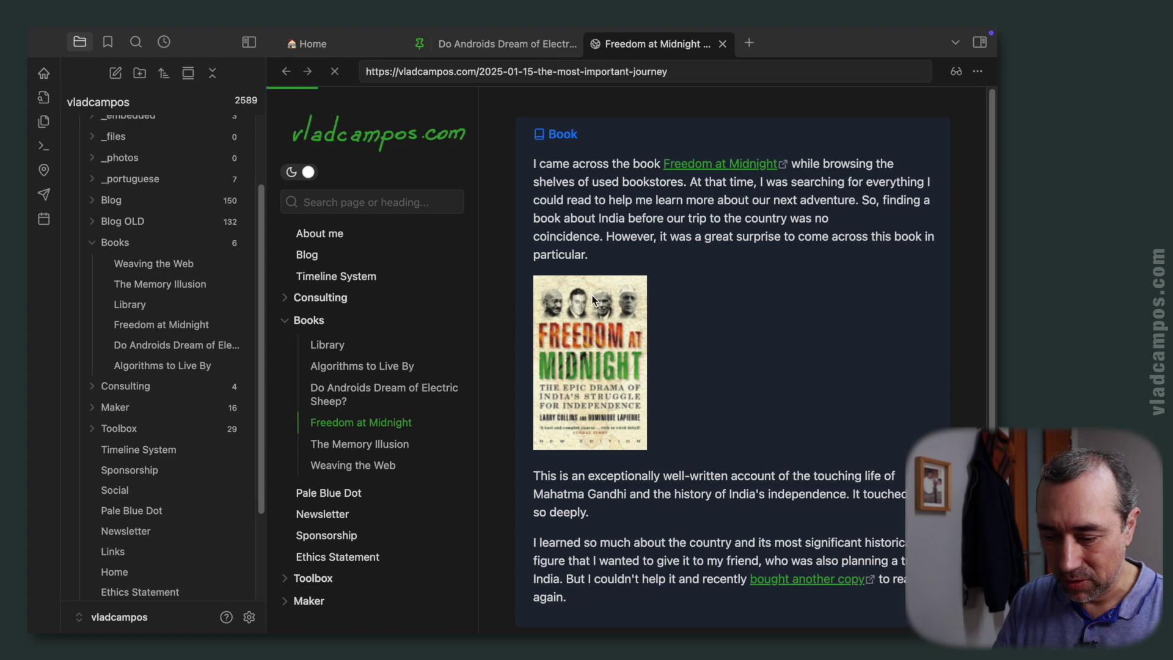
pyautogui.scroll(-5, 691, 452)
pyautogui.scroll(-10, 680, 479)
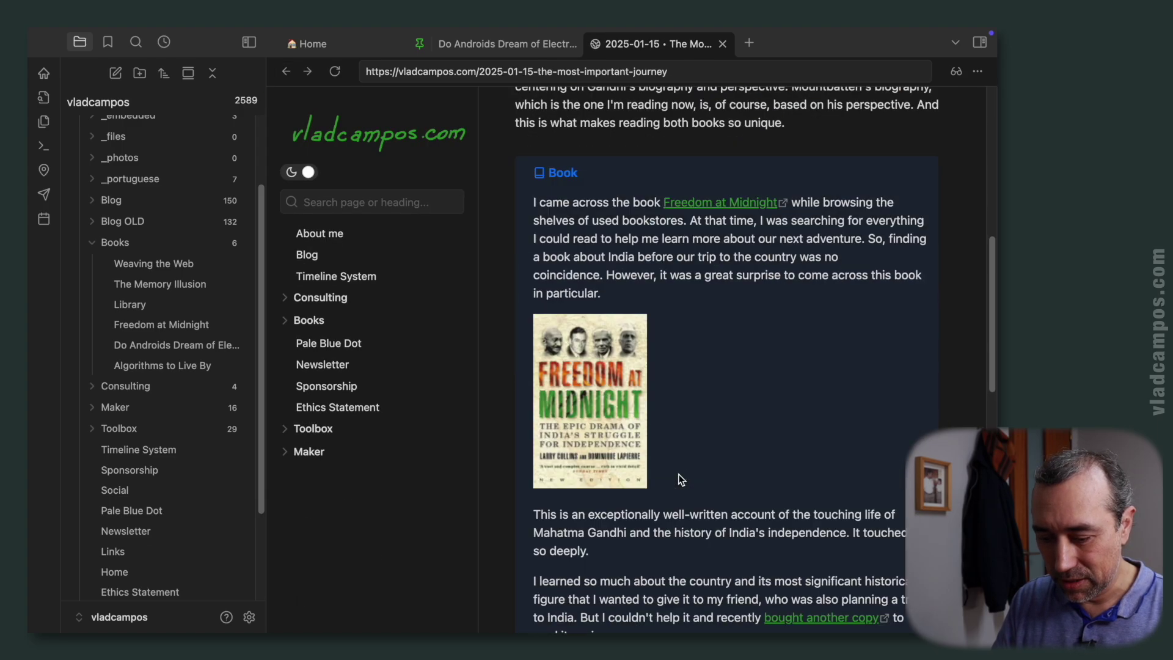
pyautogui.scroll(3, 677, 474)
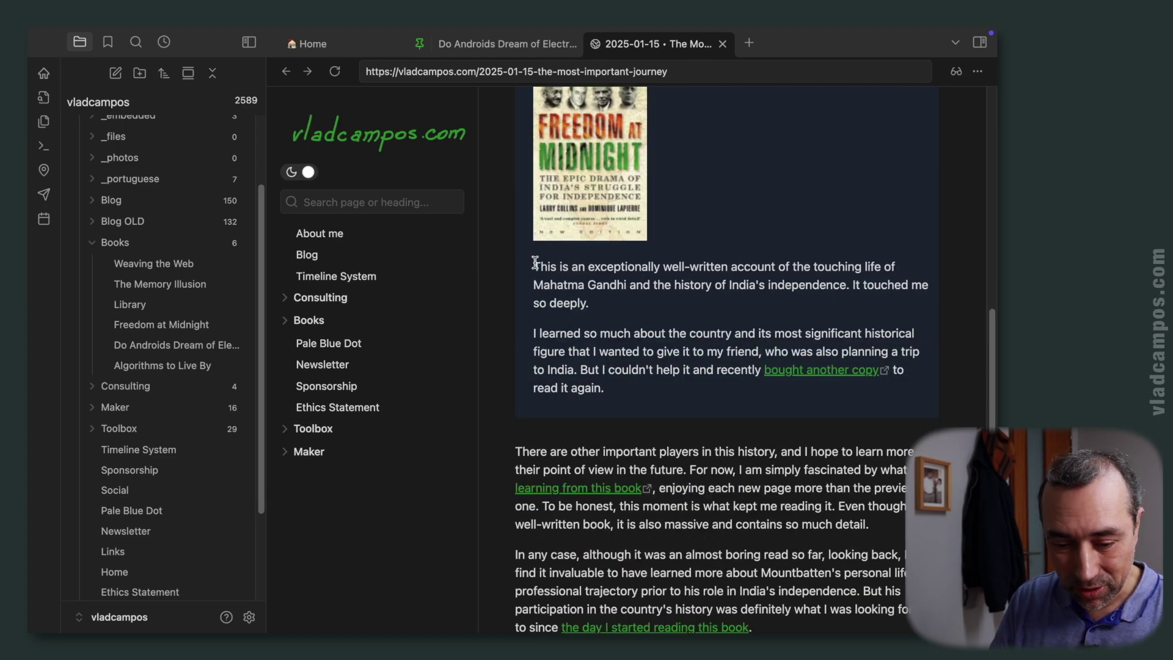
# Switch back to the 'Do Androids Dream of Electric Sheep?' note tab
pyautogui.click(524, 41)
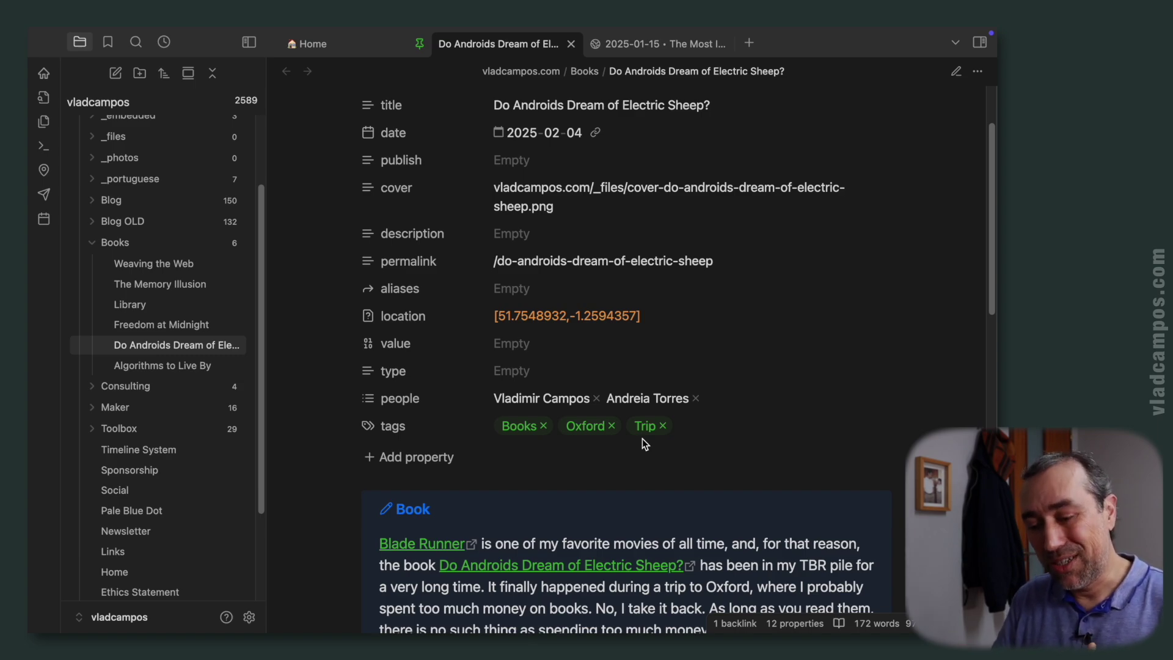
# Open the Interactive Map View in a new tab and zoom in on the Oxford note markers
pyautogui.click(749, 44)
pyautogui.click(44, 170)
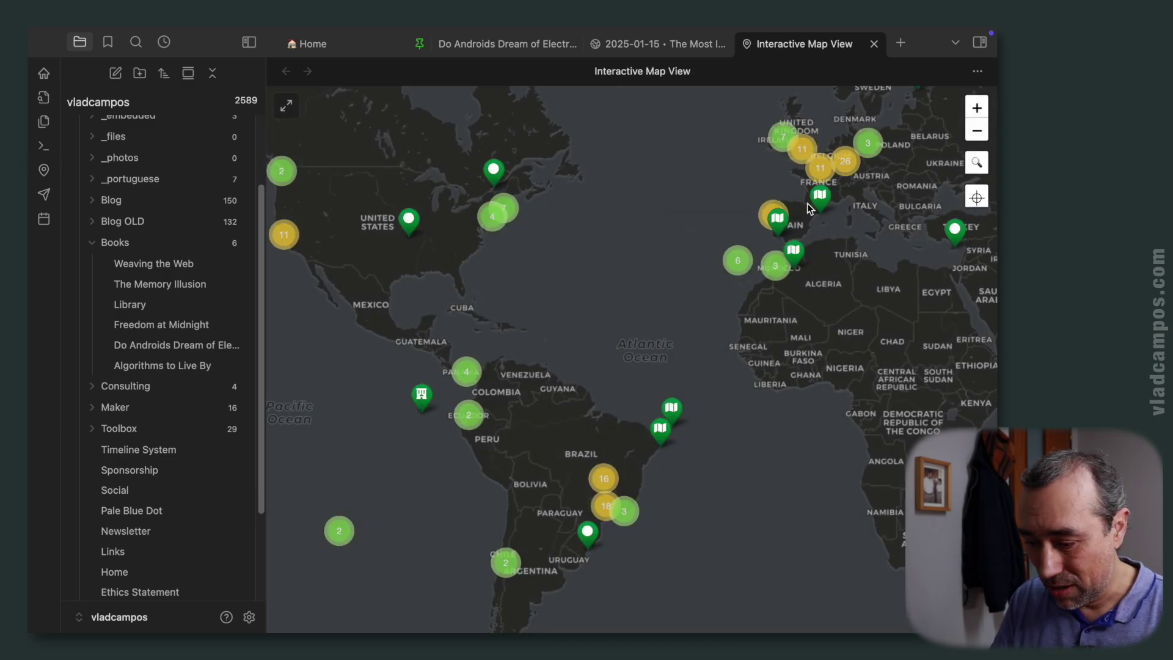
pyautogui.scroll(1, 780, 164)
pyautogui.moveTo(773, 142); pyautogui.dragTo(568, 338)
pyautogui.click(582, 275)
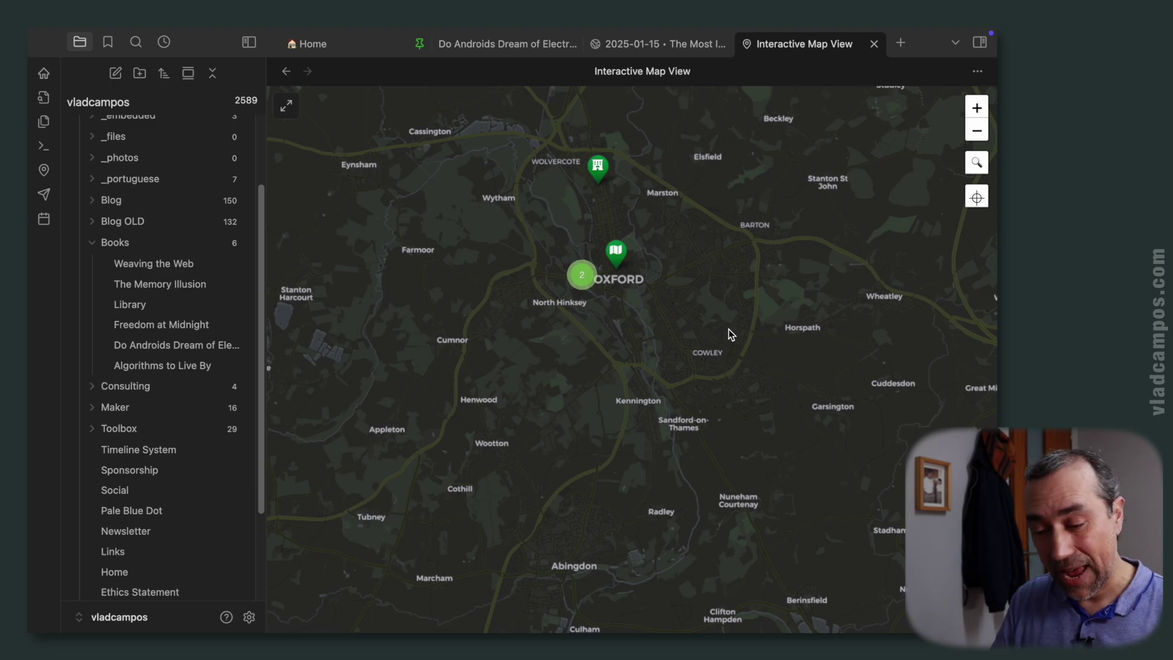
pyautogui.moveTo(617, 256)
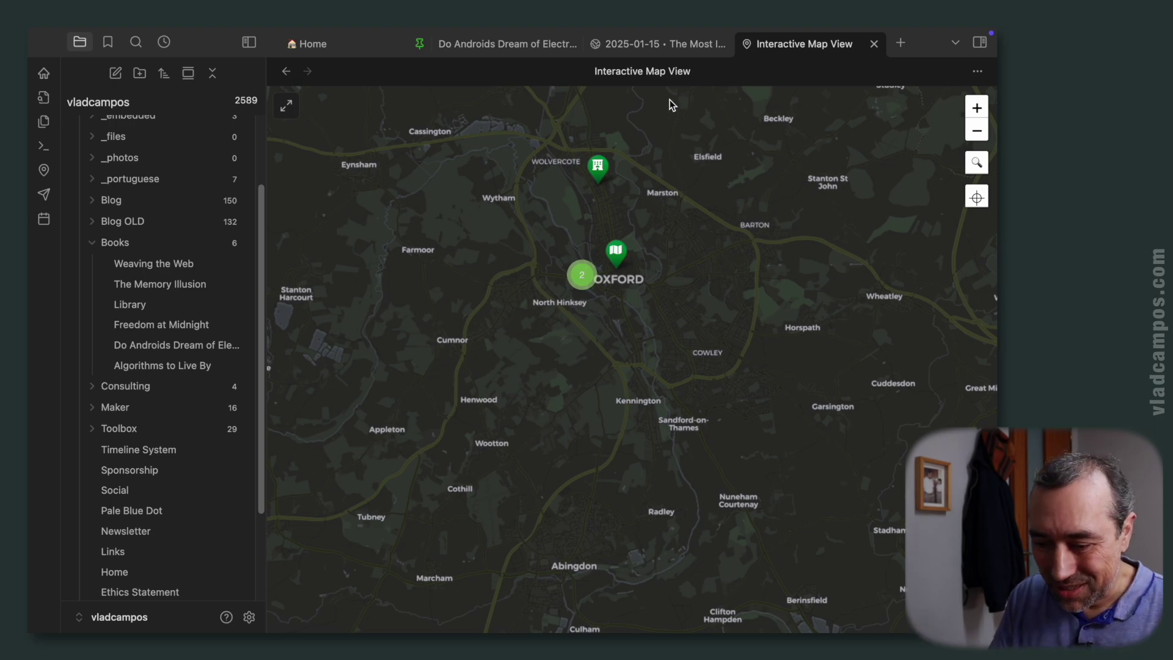
# Return to the 'Do Androids Dream of Electric Sheep?' note tab and scroll up to its title
pyautogui.click(528, 46)
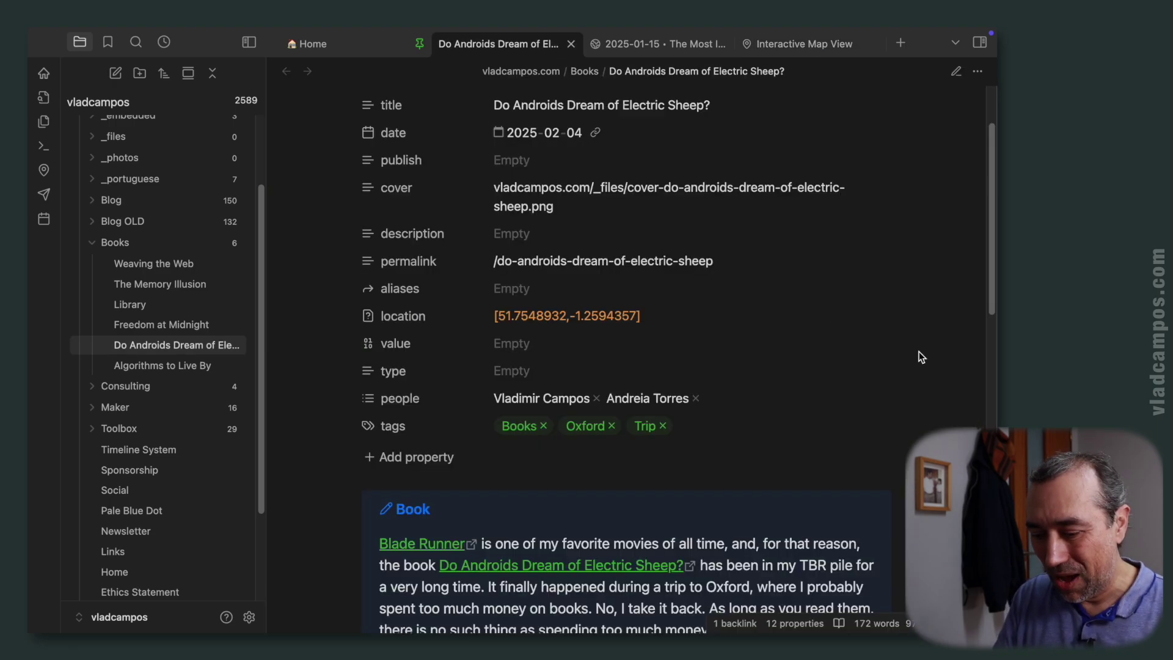
pyautogui.scroll(2, 921, 358)
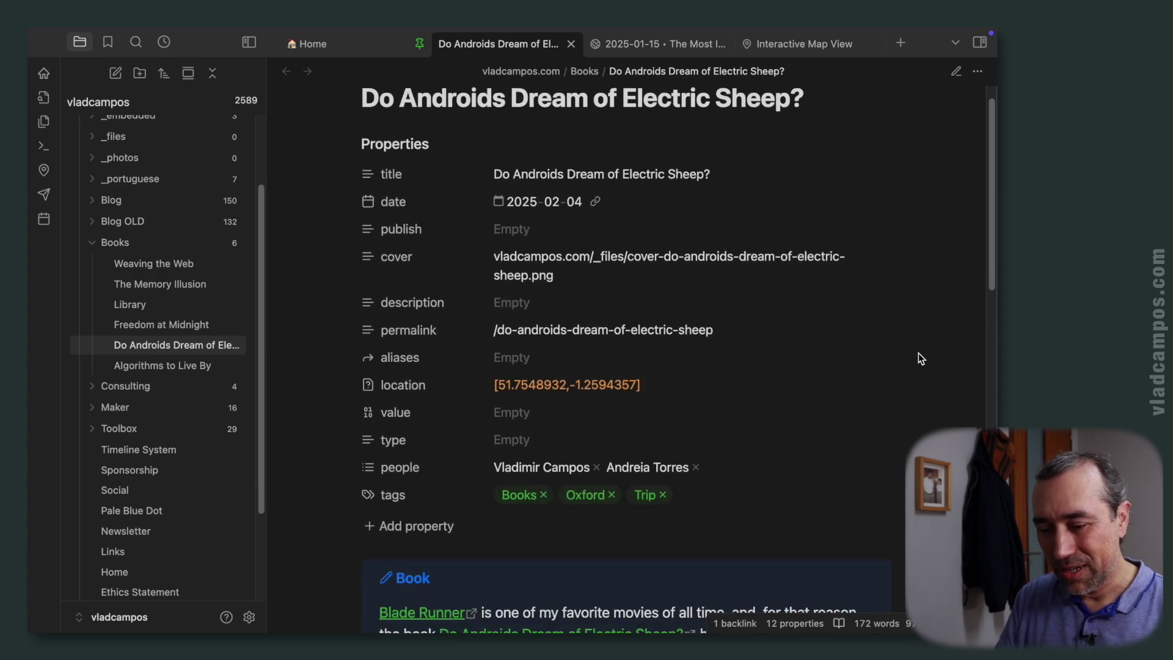